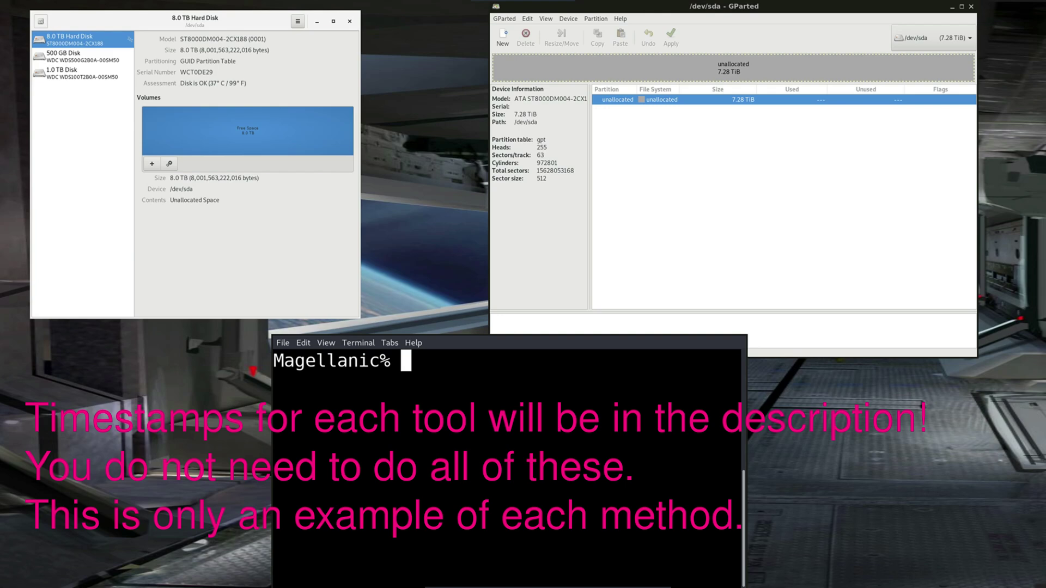
- Close the empty terminal window with Ctrl+D
key(ctrl+d)
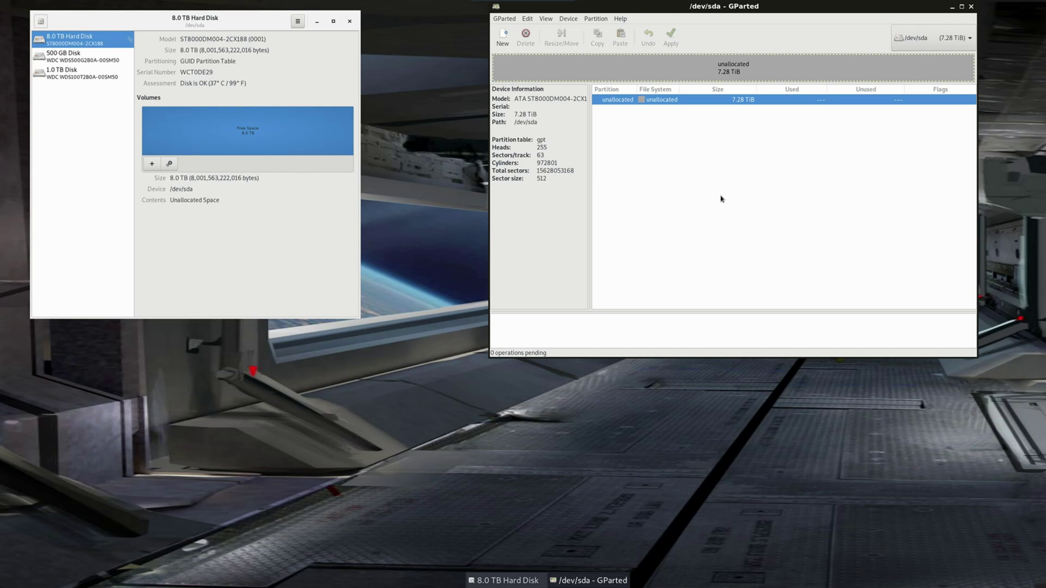
- Maximize GParted and check the device list, keeping /dev/sda selected
key(super+Up)
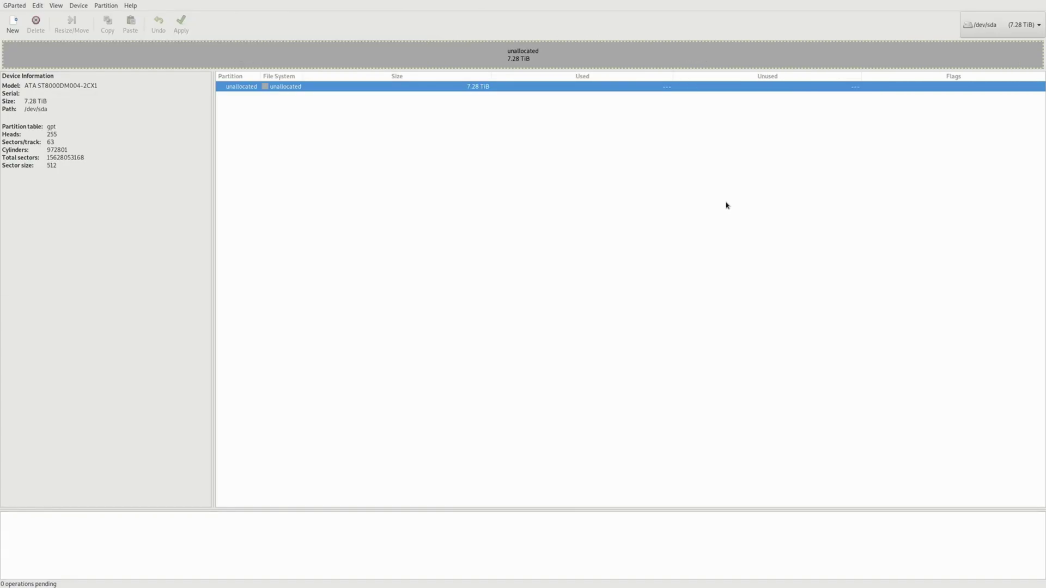
click(997, 28)
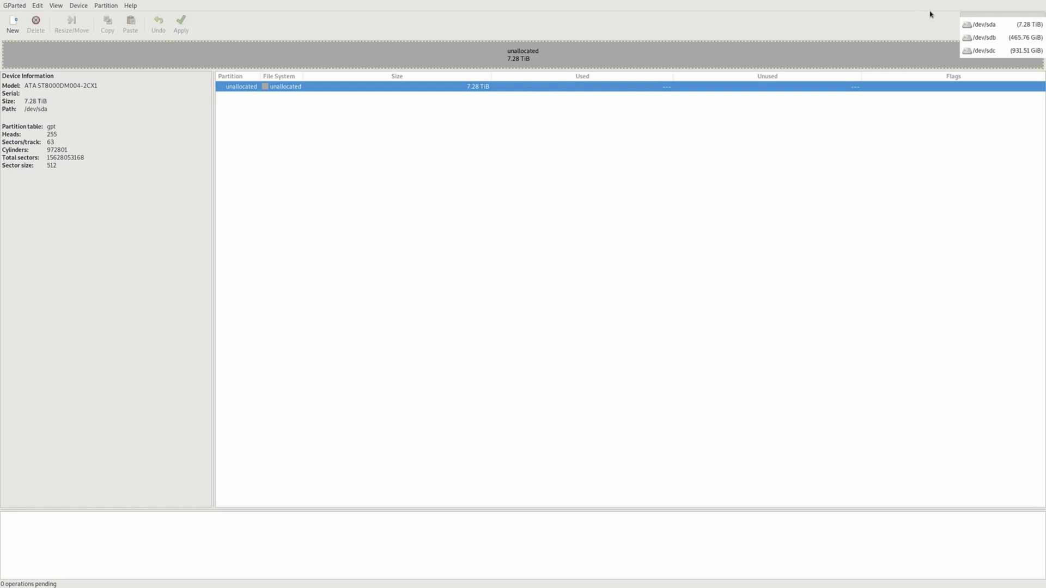
click(616, 35)
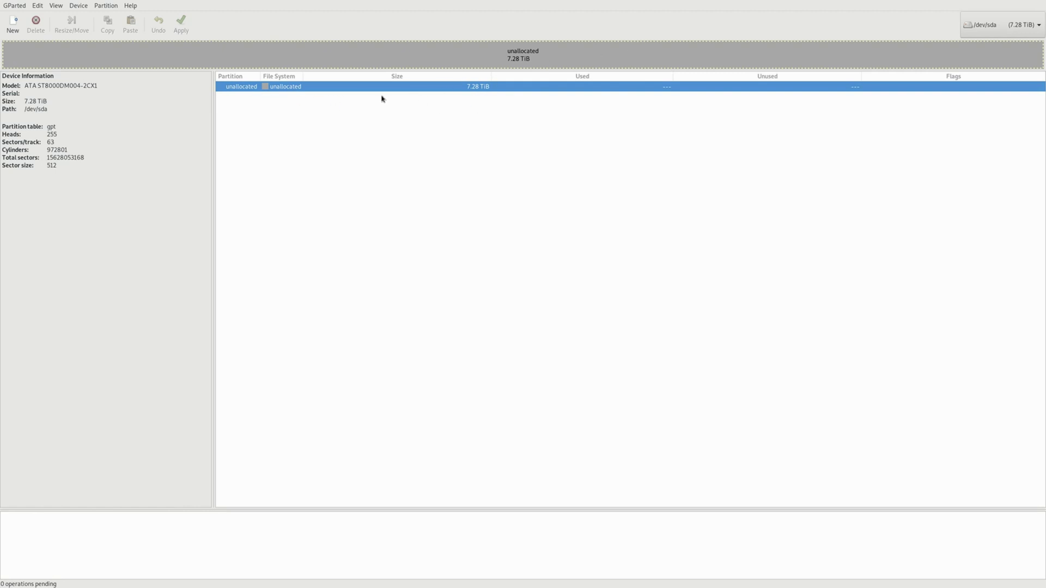
- Create a new gpt partition table on /dev/sda from the Device menu
right_click(306, 94)
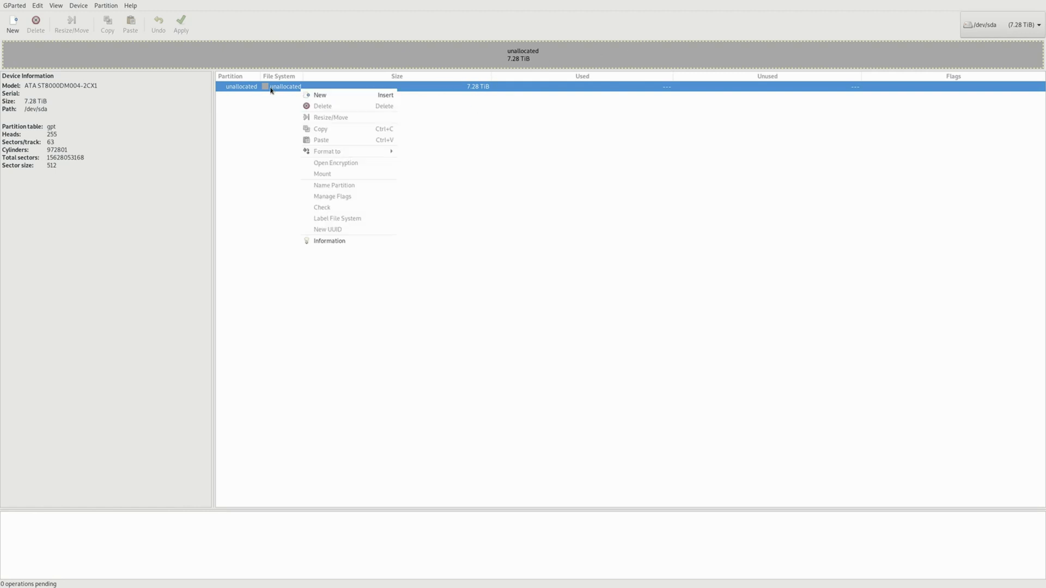
click(292, 90)
click(77, 6)
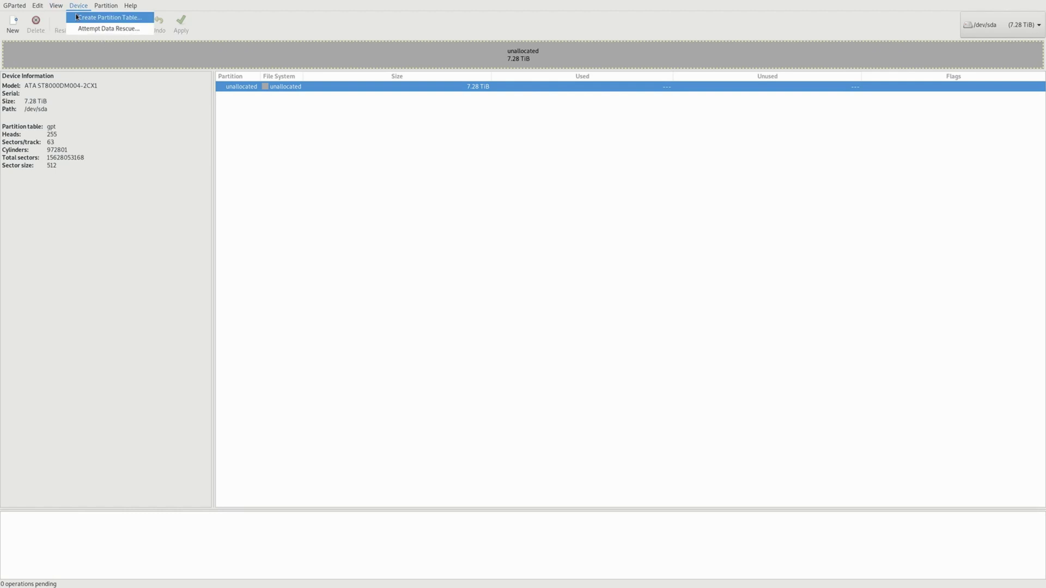
click(77, 17)
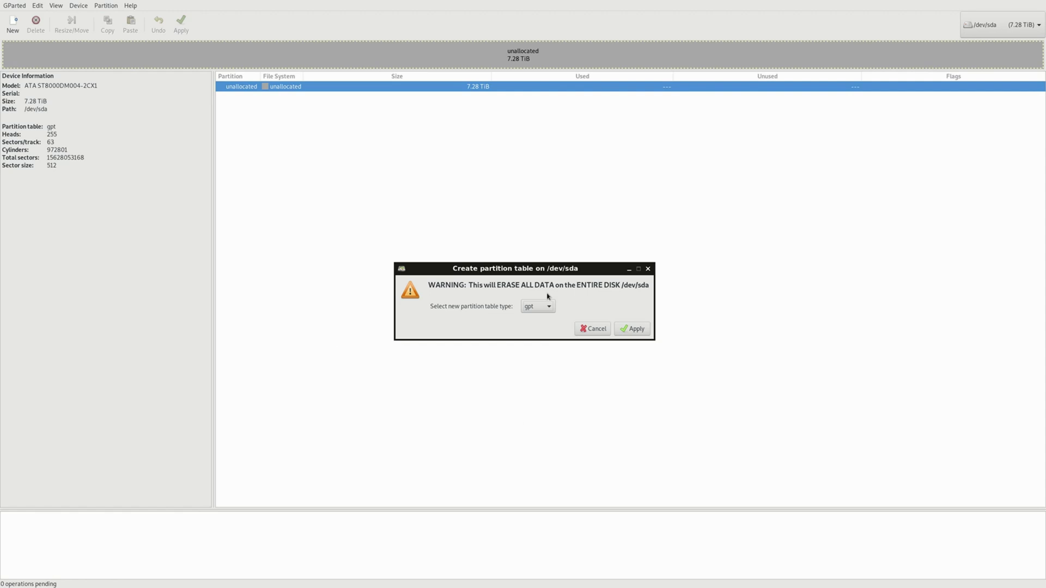
click(629, 330)
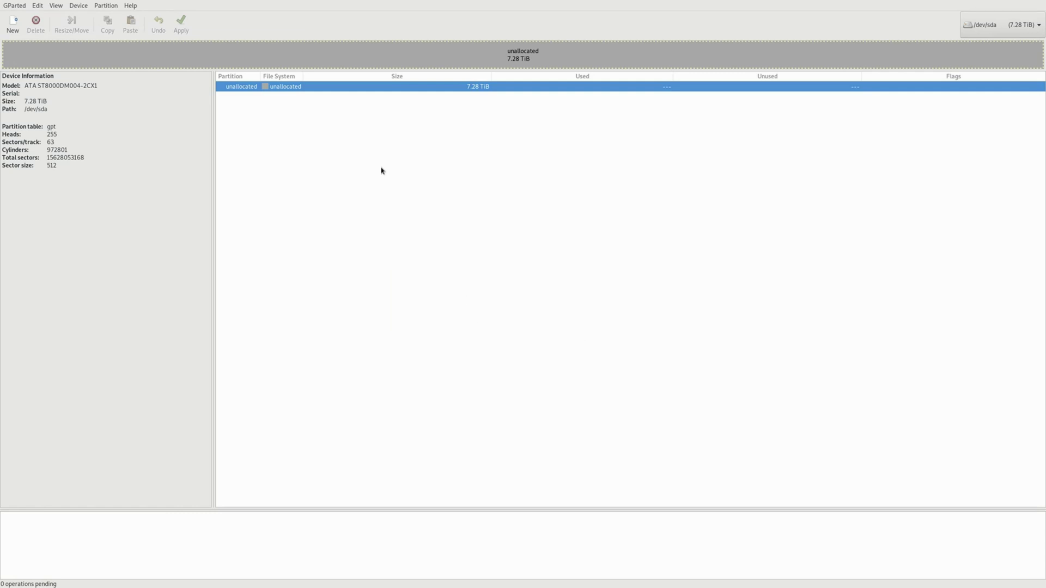
right_click(296, 89)
click(280, 88)
- Queue a 2.47 TiB ext4 partition in the unallocated space
right_click(280, 87)
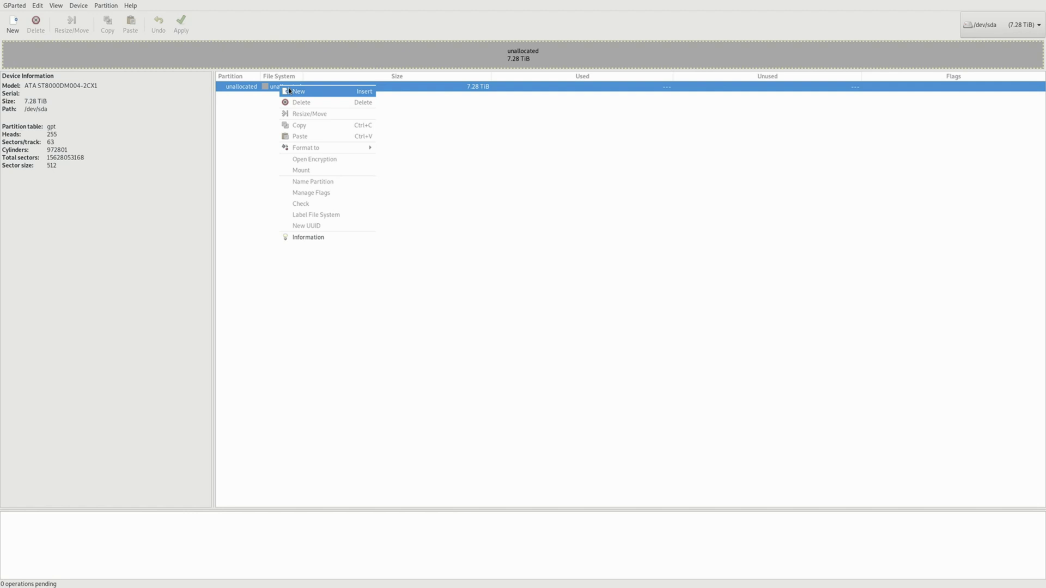
click(290, 91)
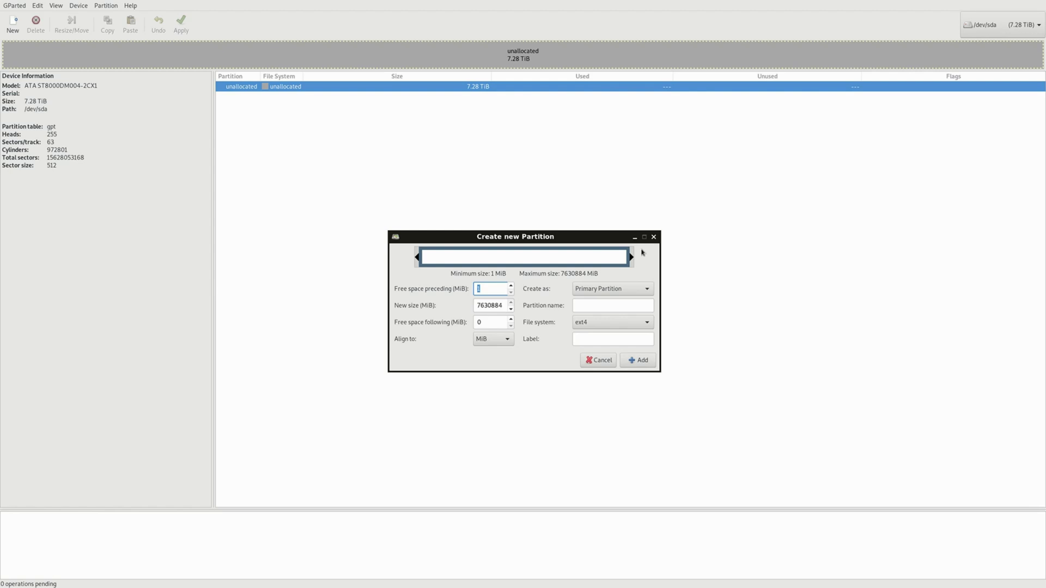
drag(631, 257, 495, 258)
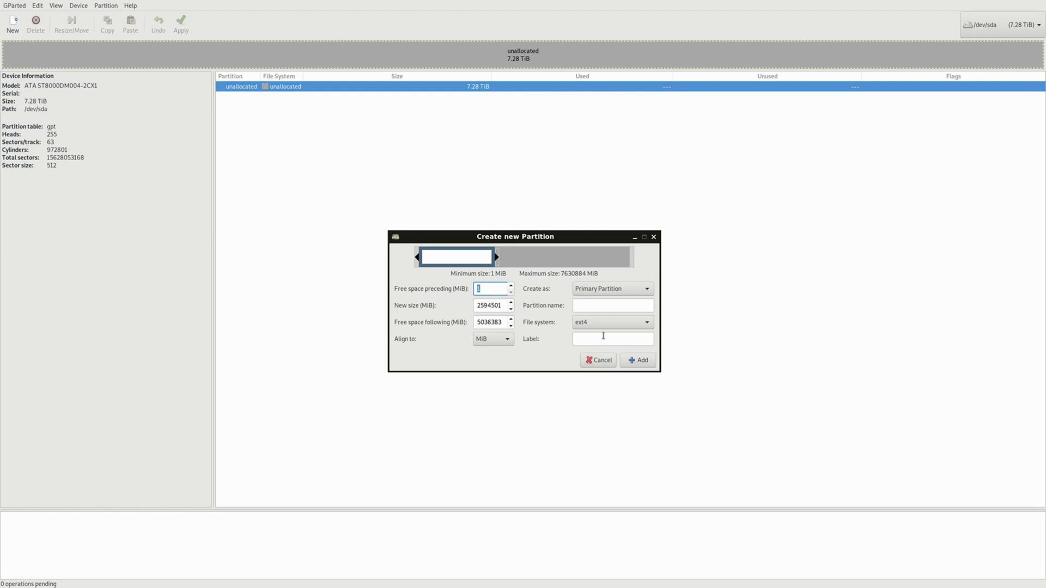
mouse_move(493, 257)
mouse_down()
mouse_move(502, 257)
mouse_move(489, 259)
mouse_up()
click(639, 360)
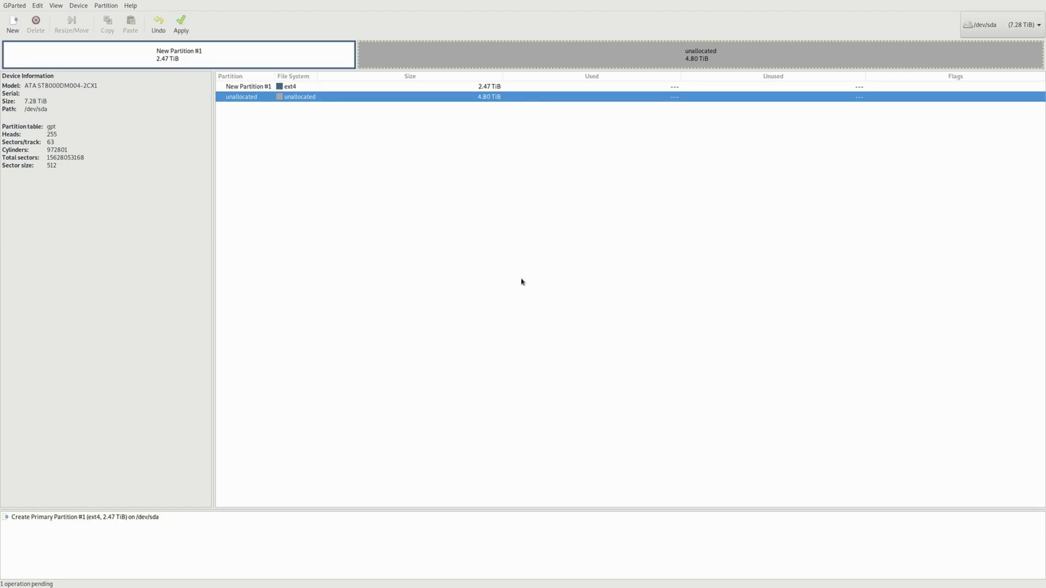
- Queue a second 1.93 TiB ext4 partition, leaving 2.87 TiB unallocated
right_click(304, 103)
click(312, 105)
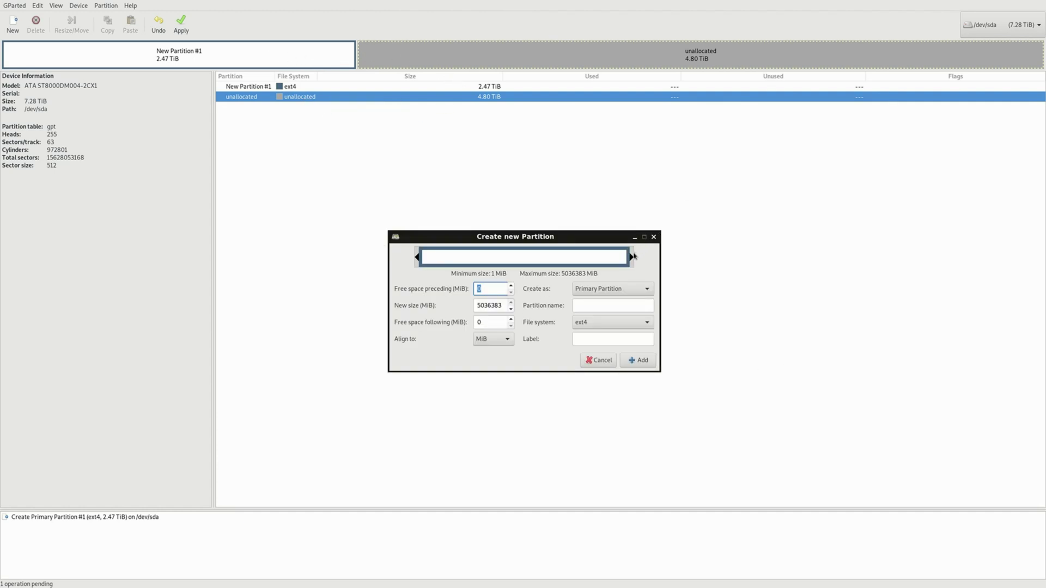
drag(633, 257, 505, 256)
click(637, 360)
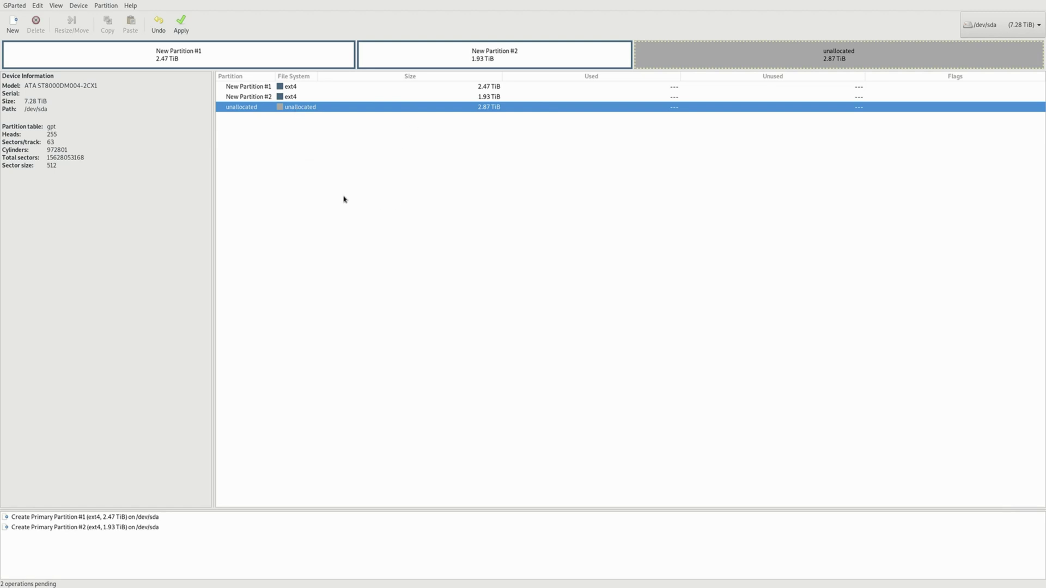
- Delete the two queued test partitions, New Partition #2 and #1
click(418, 57)
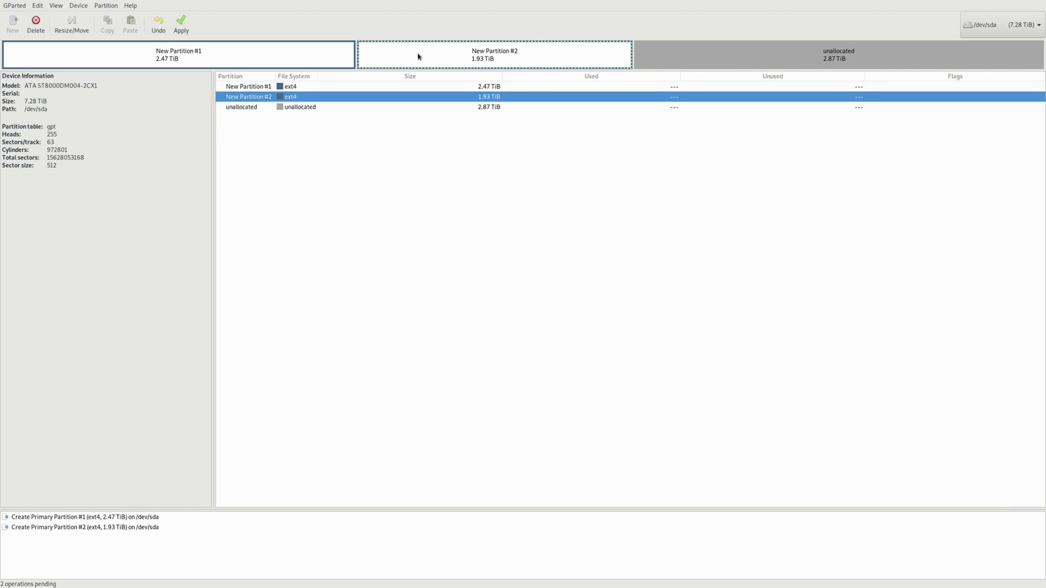
right_click(286, 99)
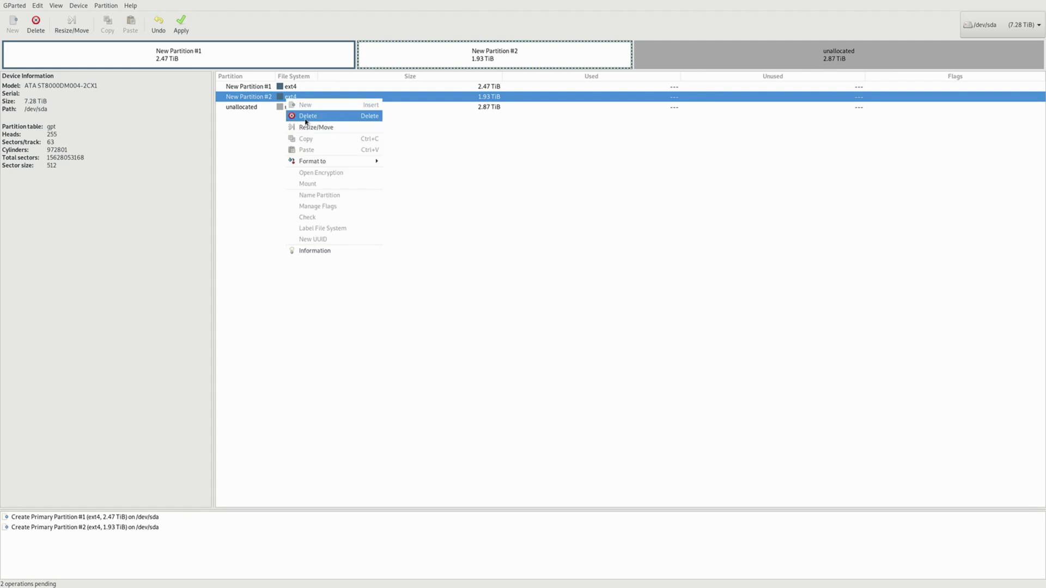
click(304, 115)
click(281, 89)
right_click(281, 93)
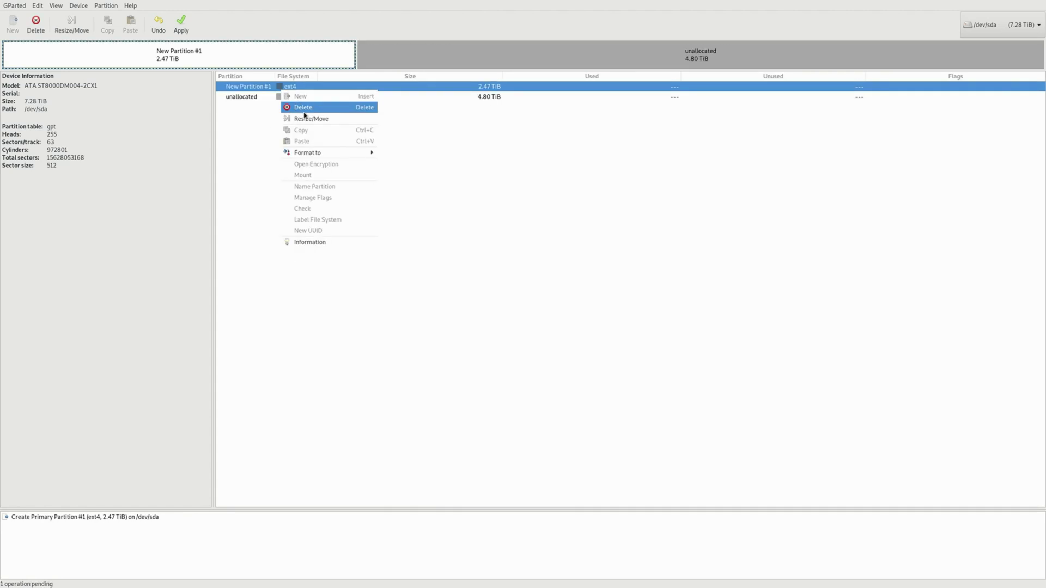
click(303, 109)
- Queue one unlabelled ext4 partition spanning the full 7.28 TiB
right_click(289, 91)
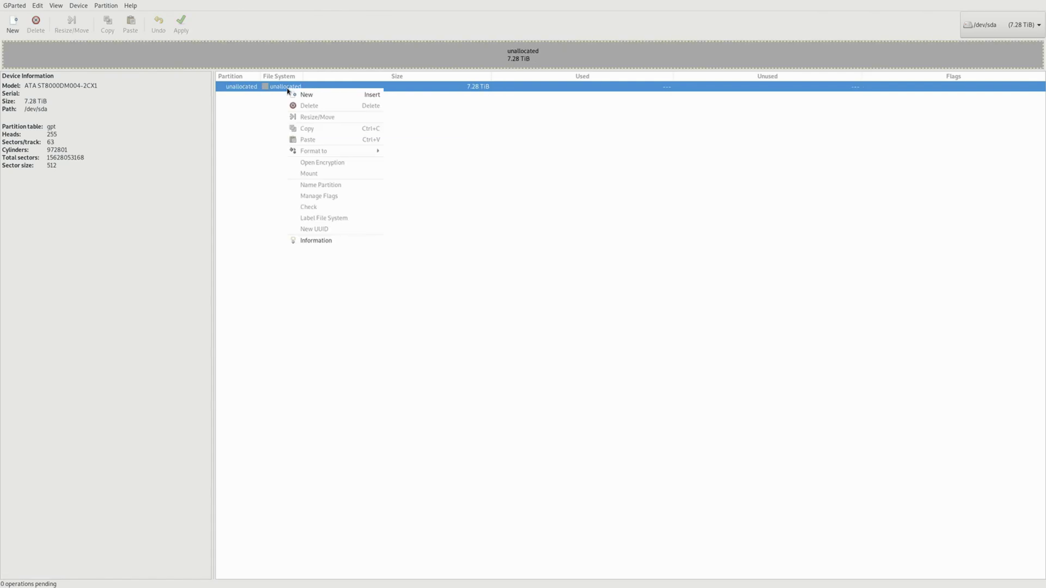
click(297, 94)
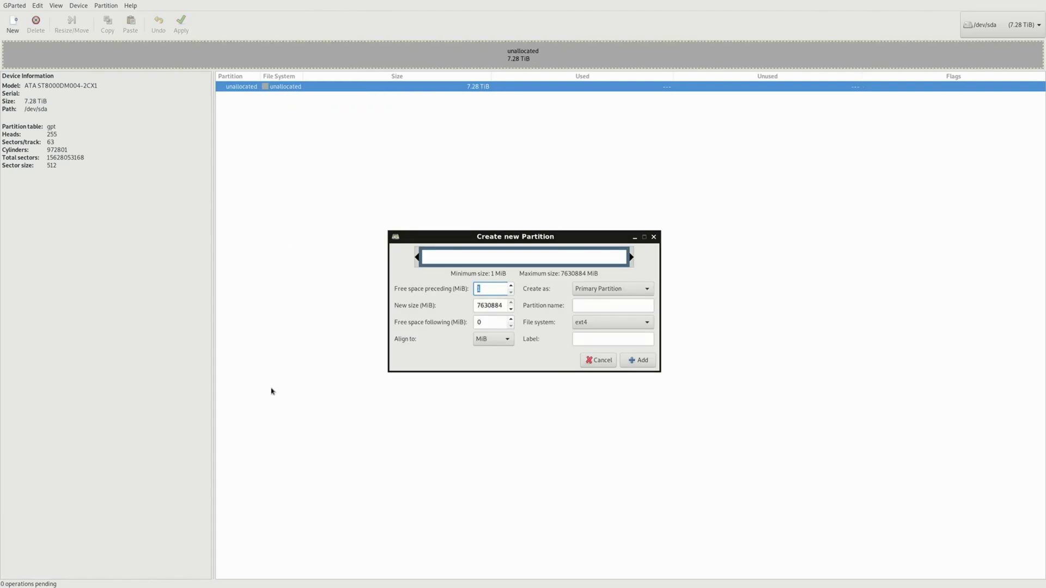
click(599, 340)
text(Media)
key(BackSpace)
key(BackSpace)
key(BackSpace)
key(BackSpace)
click(638, 360)
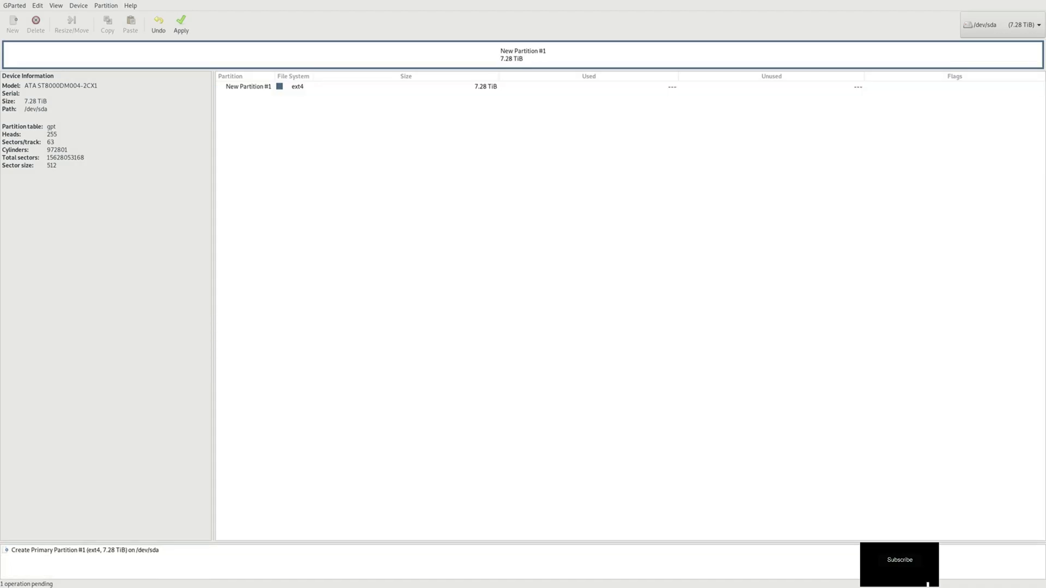
- Apply the pending 7.28 TiB ext4 partition operation and confirm it
click(293, 88)
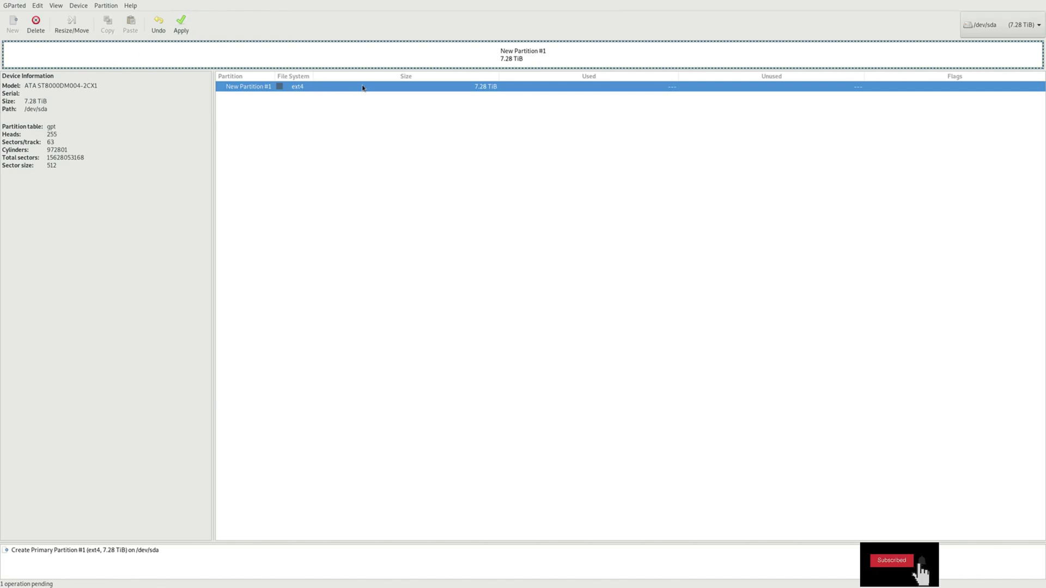
click(180, 24)
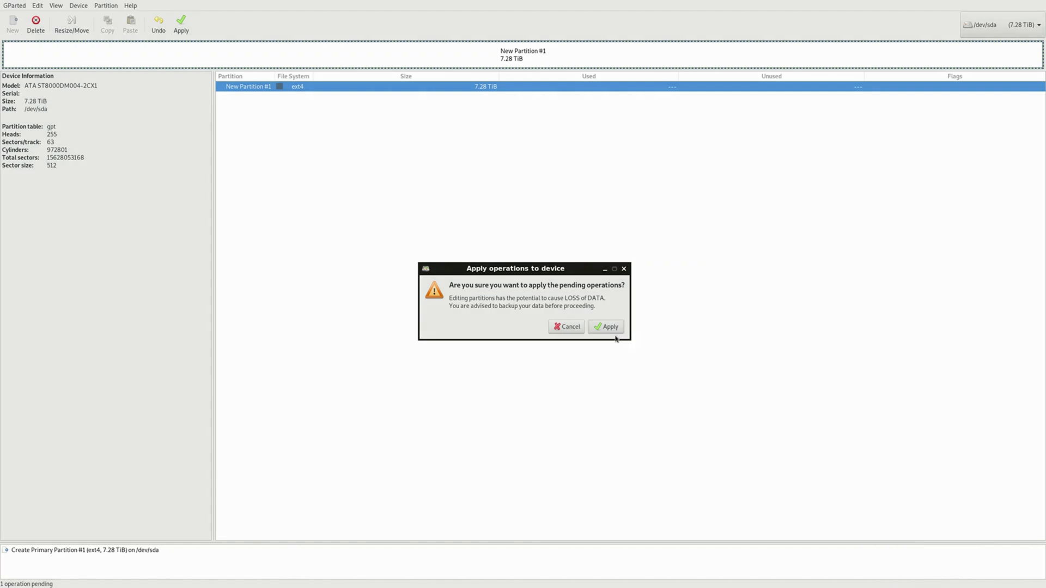
click(605, 333)
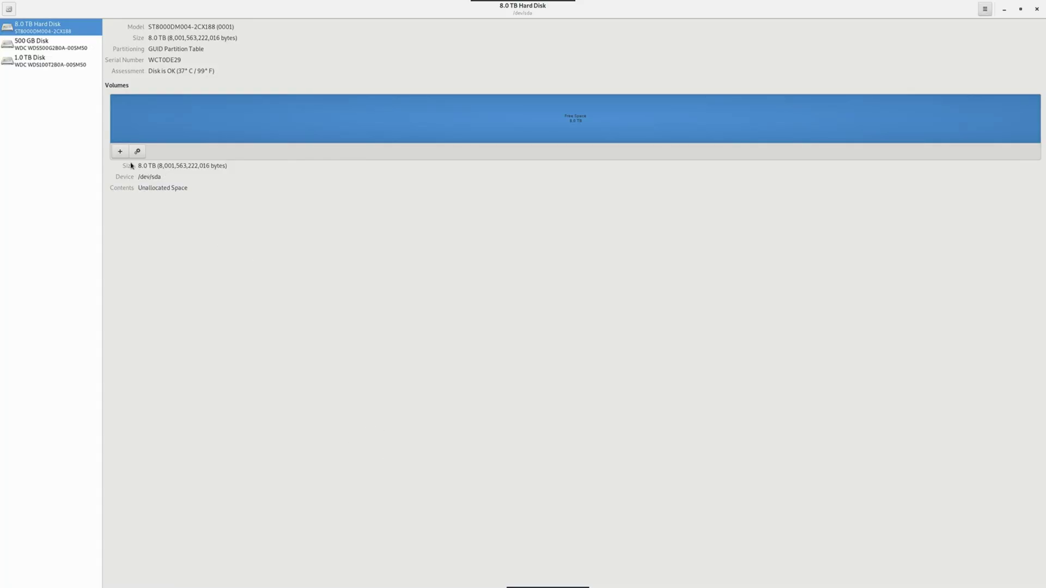
- Select the 8.0 TB Hard Disk and start a new partition at the full 8002 GB
click(52, 39)
click(26, 24)
click(120, 152)
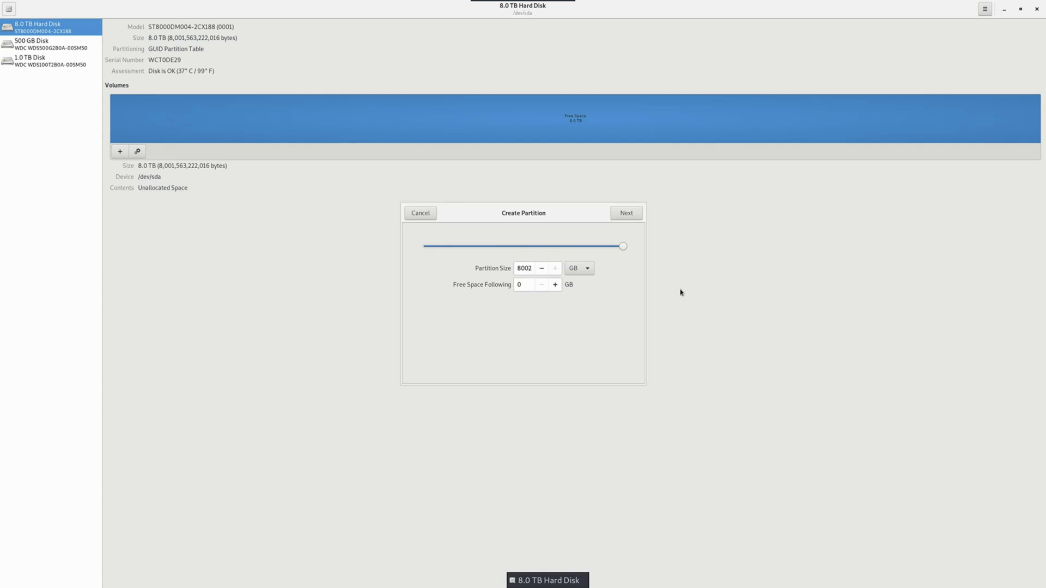
drag(534, 224, 489, 206)
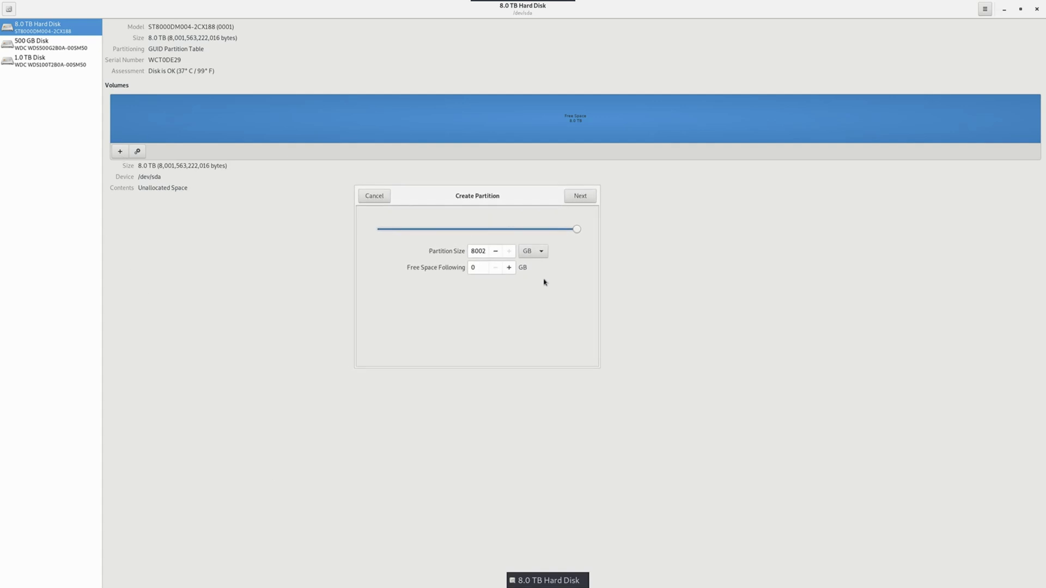
drag(576, 229, 686, 264)
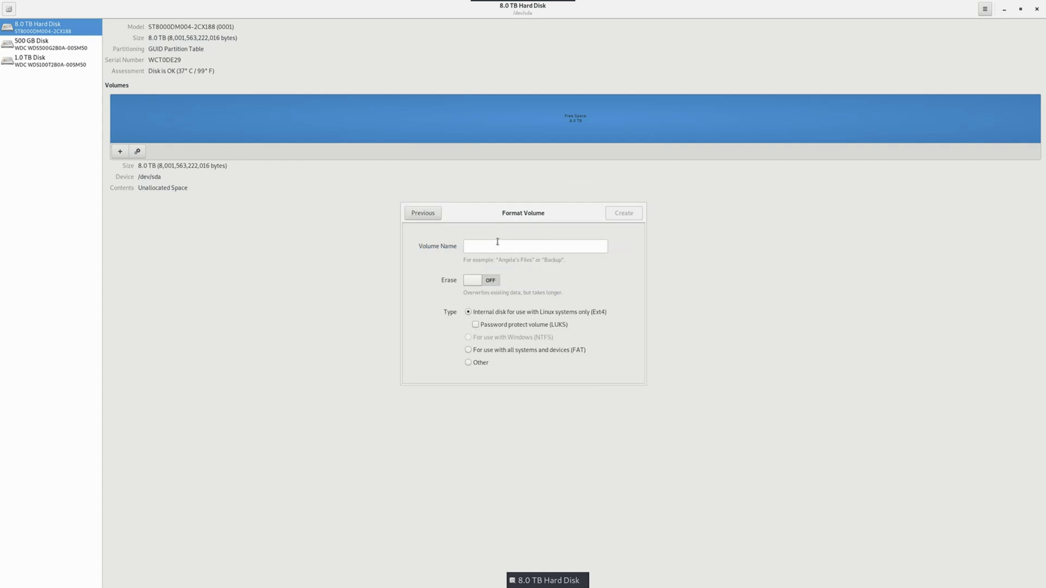
- Name the volume GDrive, keep Erase off and Ext4 selected, and create it
click(496, 243)
text(GDr)
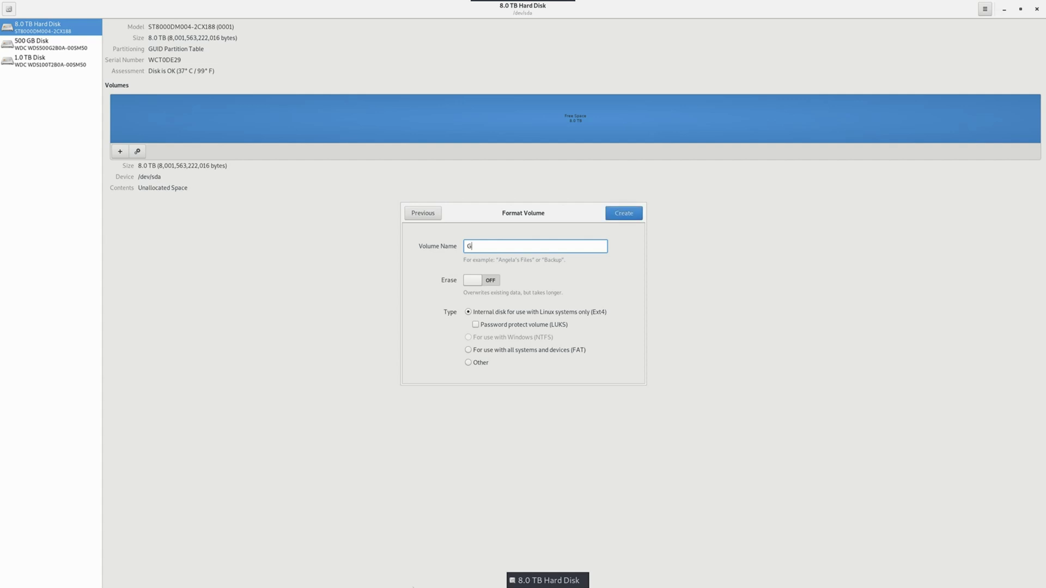
text(ive)
click(490, 283)
click(473, 282)
click(625, 214)
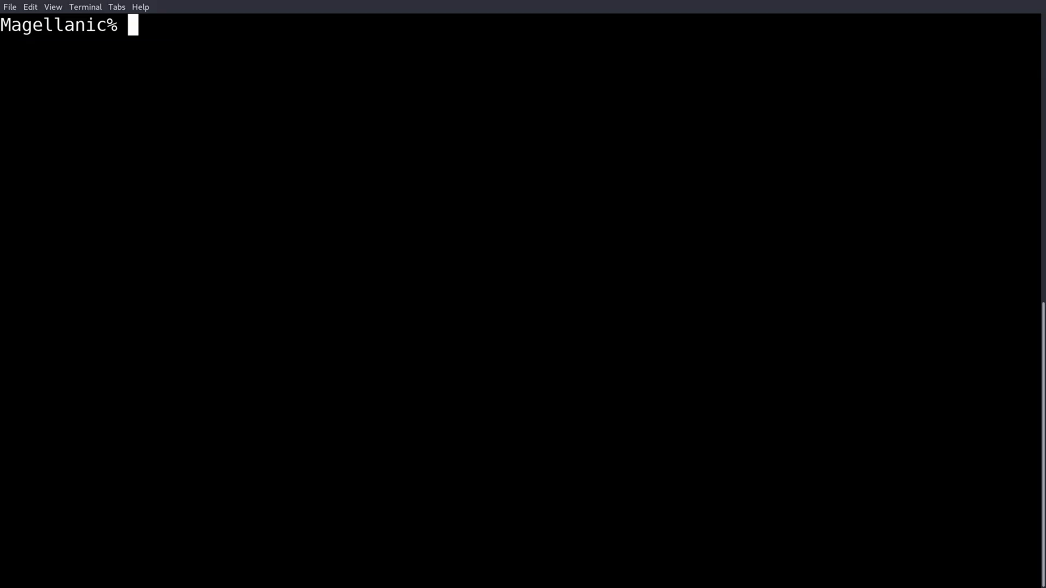
- Run lsblk and highlight sda, the 7.3T disk, in the listing
text(lsblk)
key(Return)
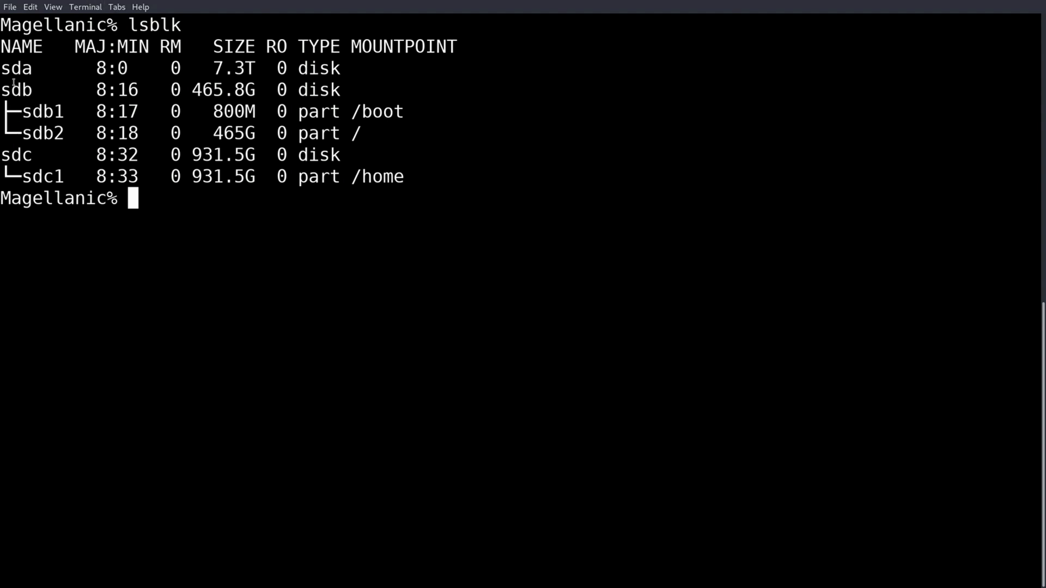
drag(11, 69, 37, 76)
click(222, 69)
- Type the command sudo cfdisk /dev/sda at the prompt
text(sudo )
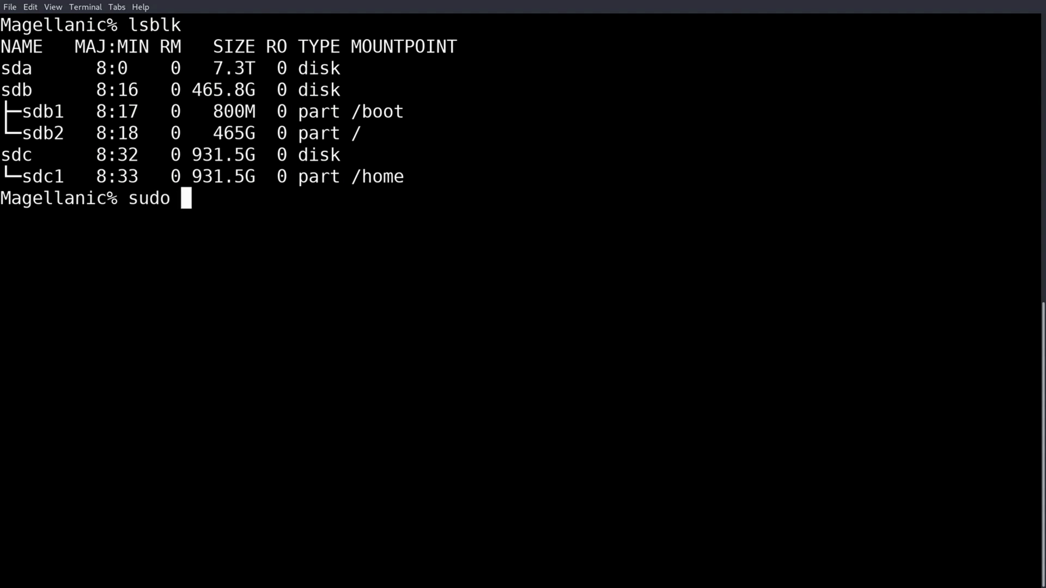
text(cfdisk /.)
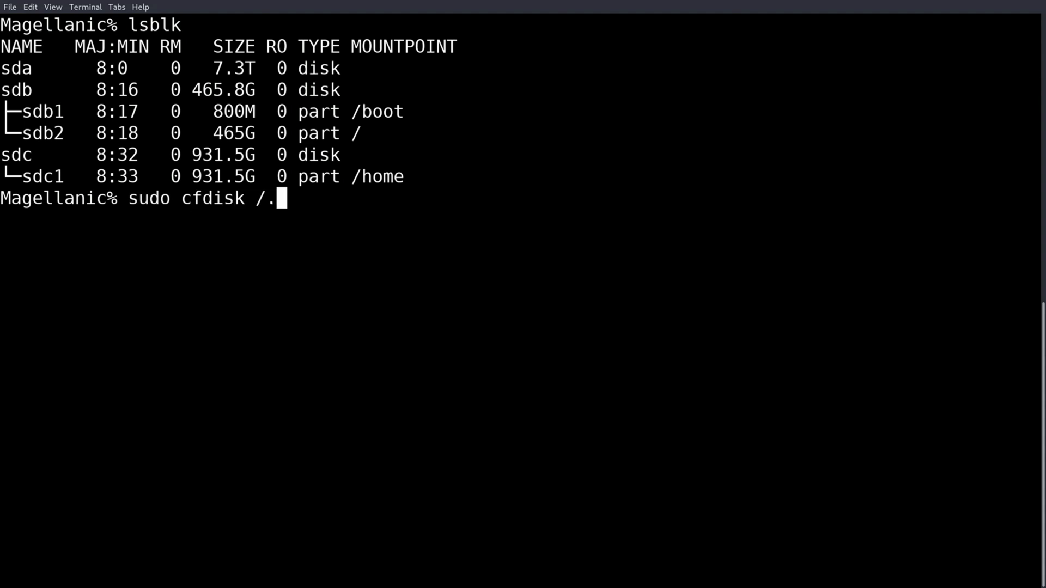
key(BackSpace)
text(dev)
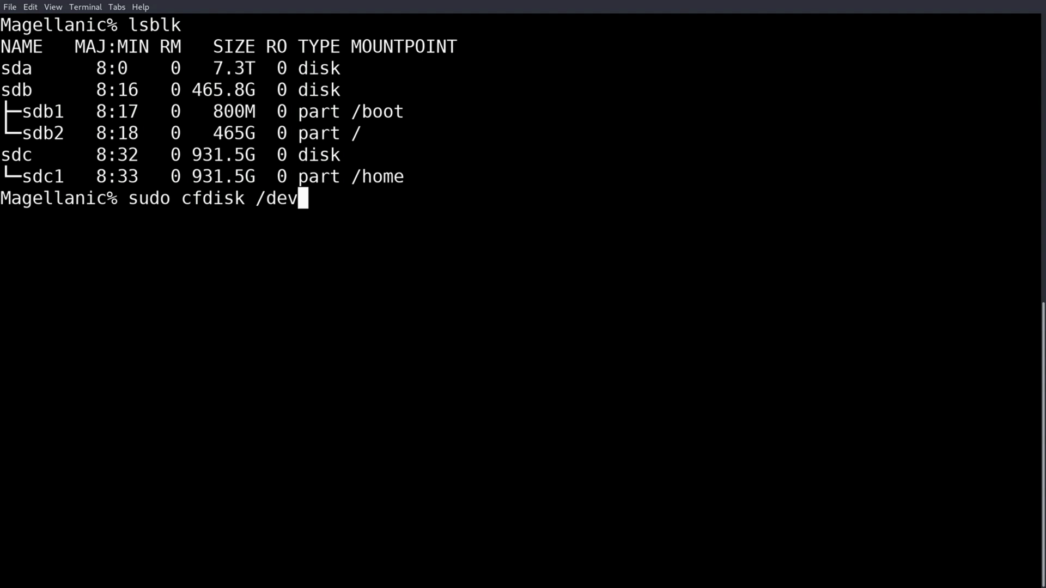
text(/sda)
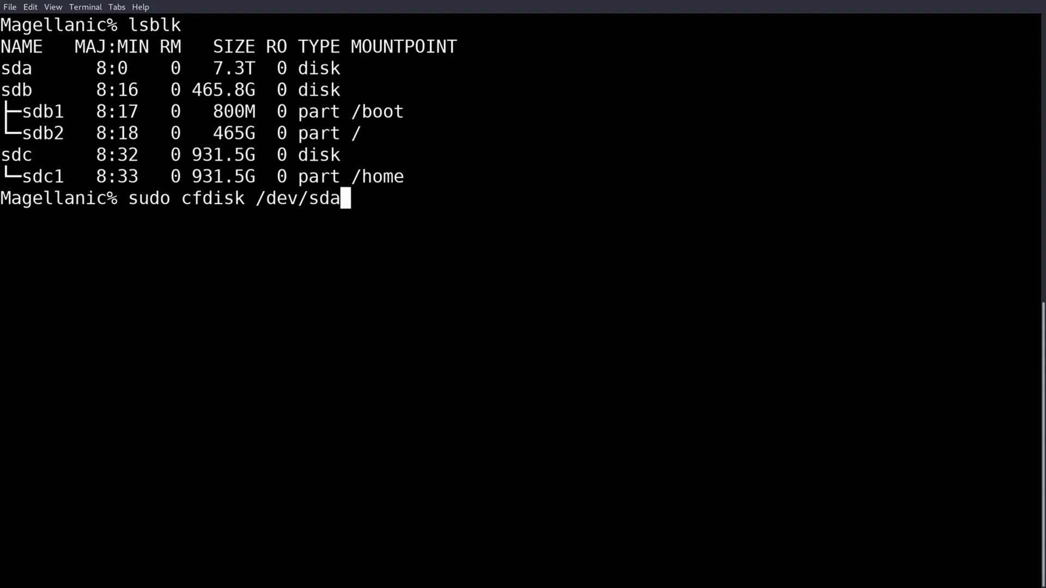
- Launch cfdisk with the sudo password and create a new 7.3T partition
key(Return)
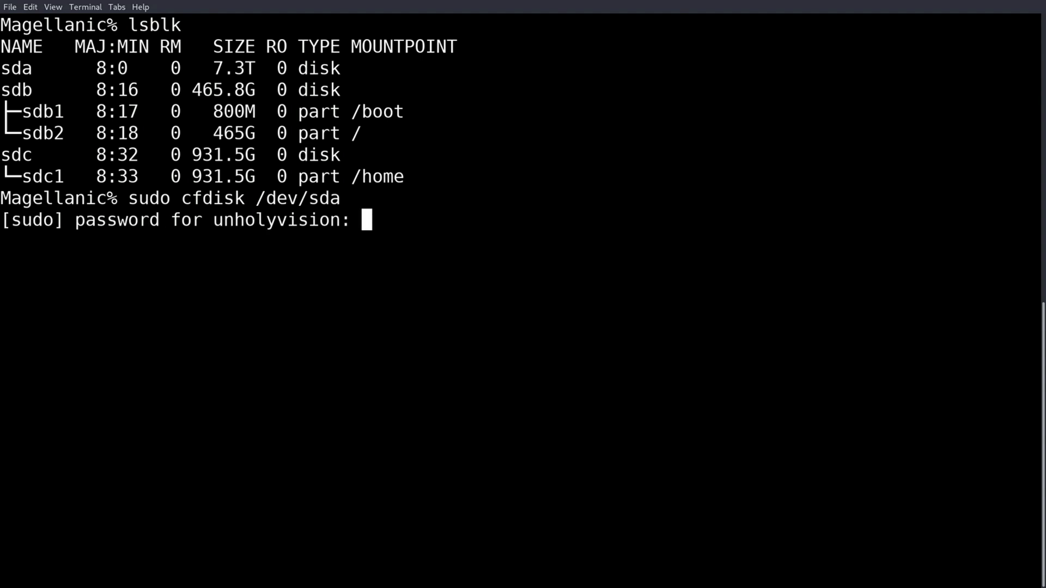
key(Return)
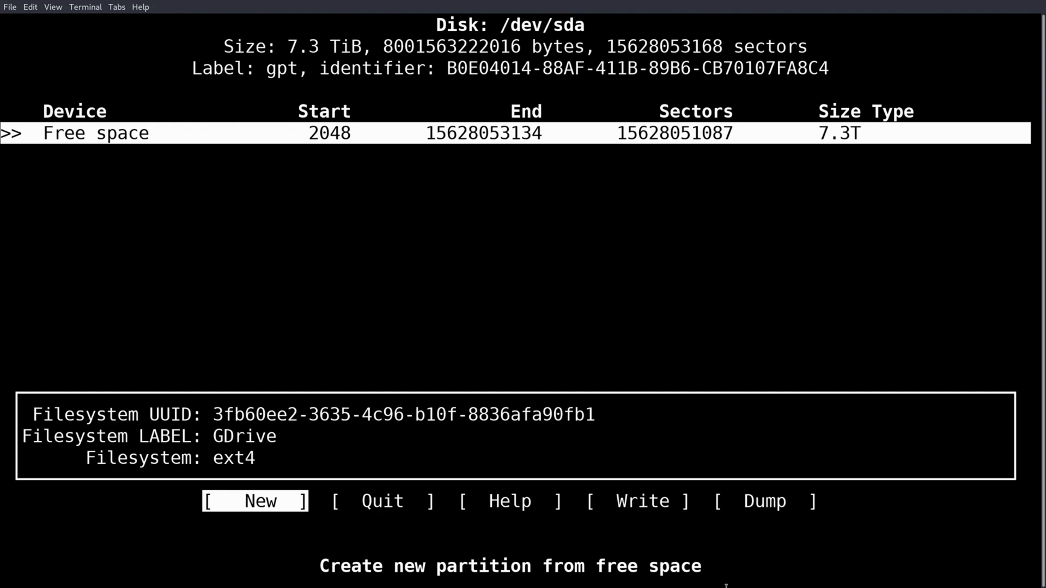
key(Return)
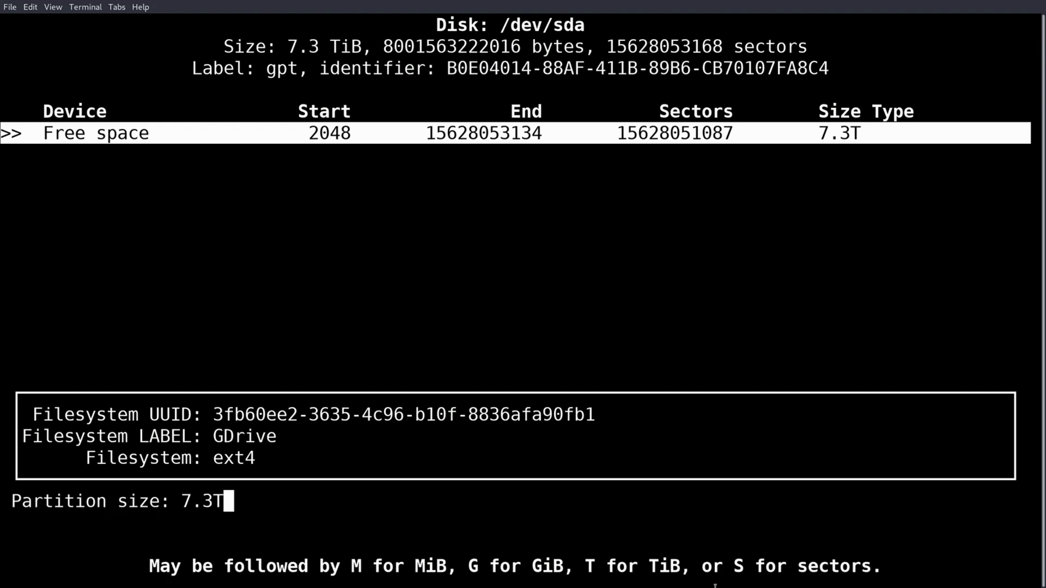
key(BackSpace)
key(BackSpace)
key(BackSpace)
text(G)
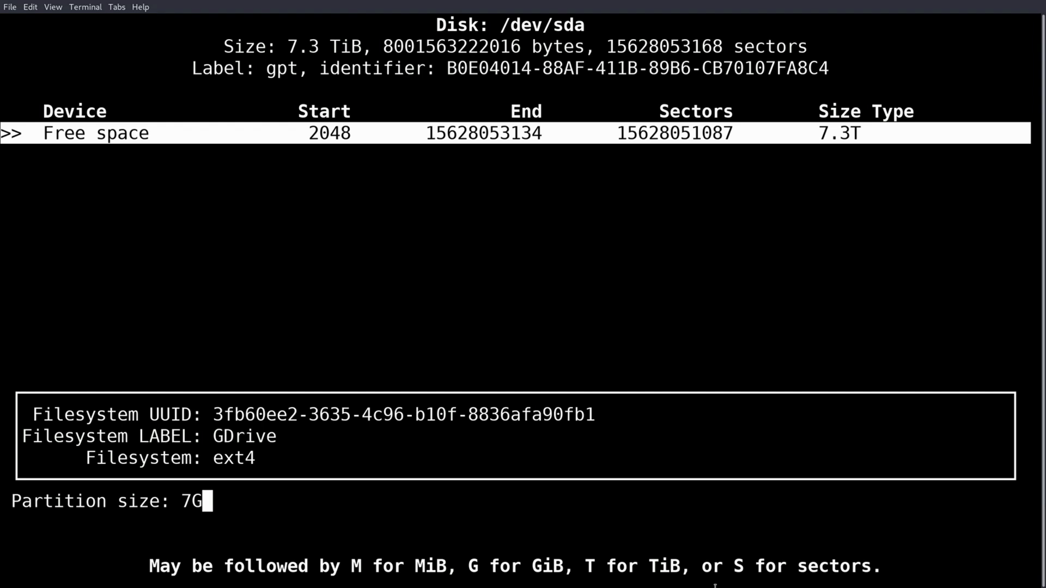
key(BackSpace)
text(M)
key(BackSpace)
text(.3T)
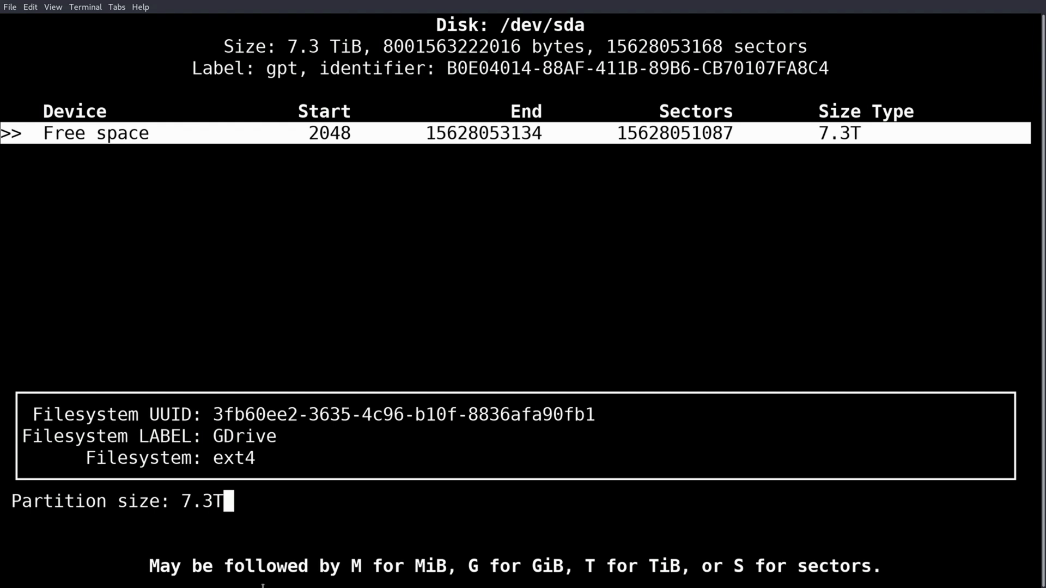
key(Return)
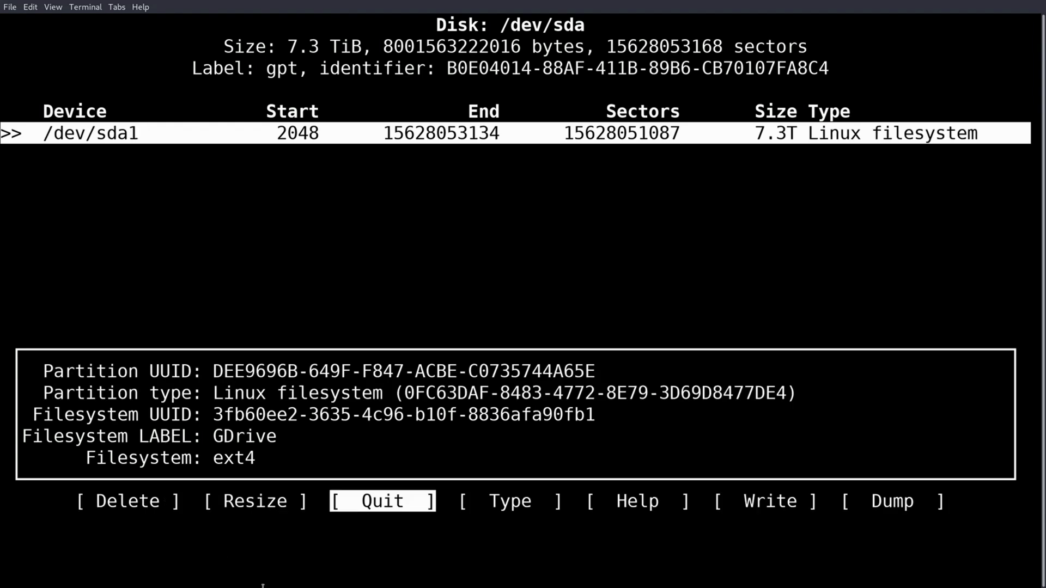
- Write the partition table, confirming with yes, then quit cfdisk
key(Left)
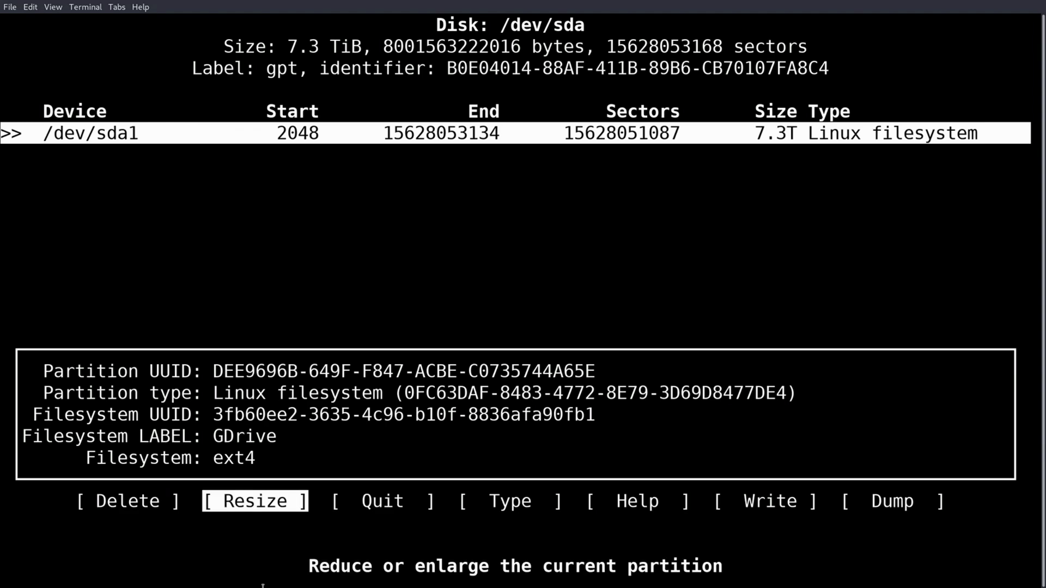
key(Right)
key(Right)
key(Right)
key(Right)
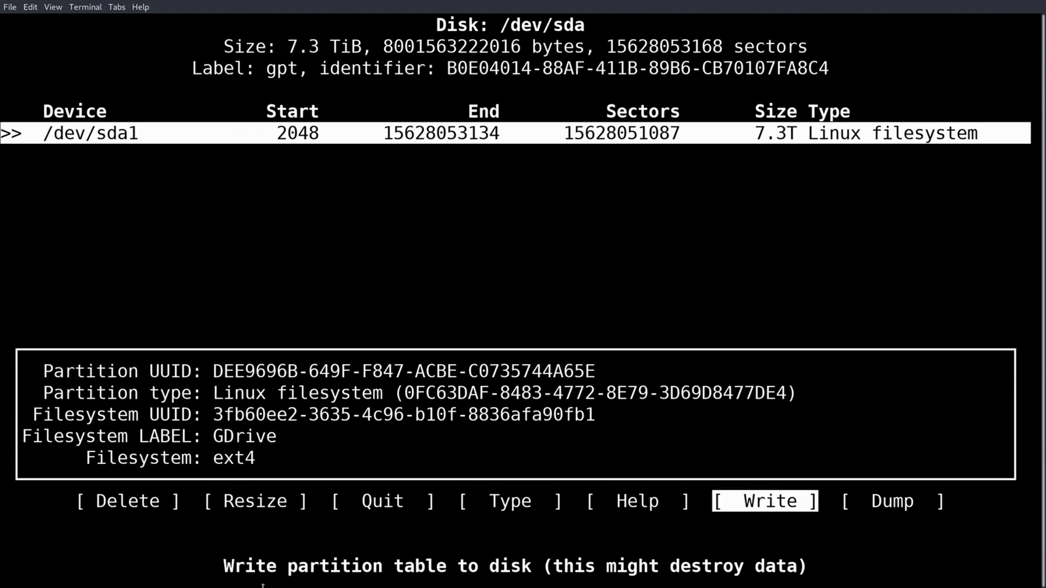
key(Return)
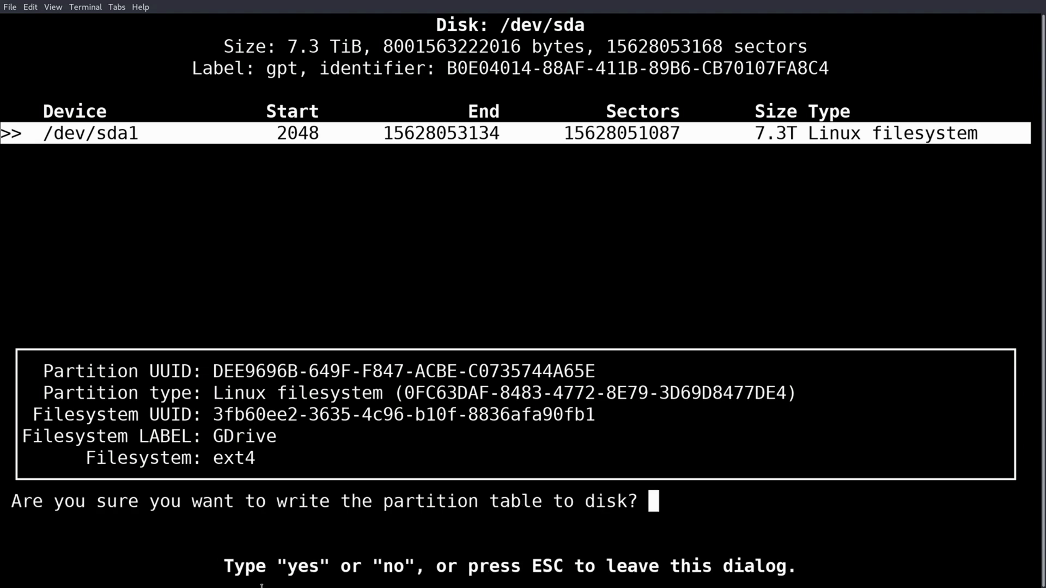
text(yes)
key(Return)
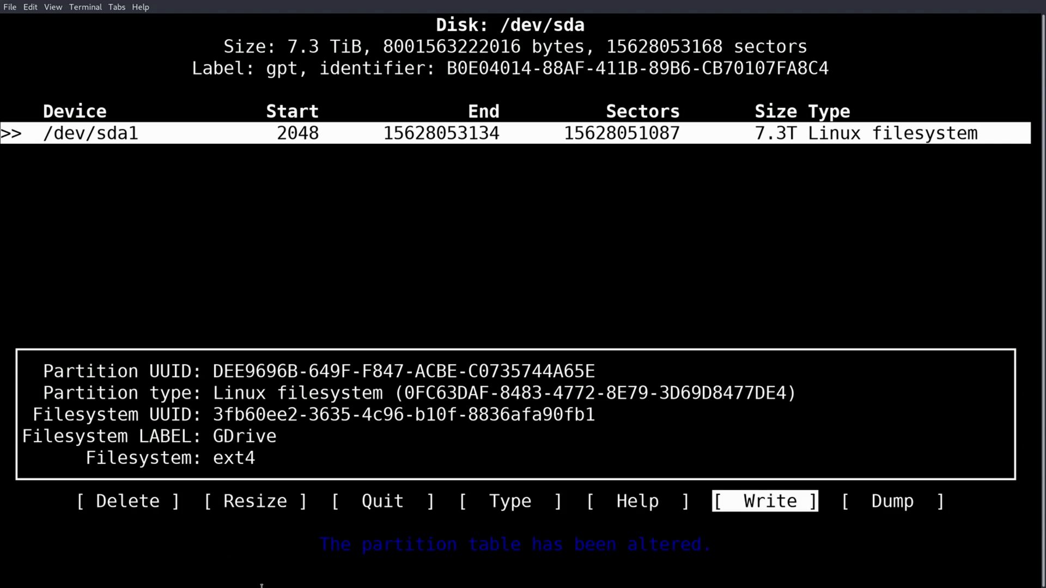
key(Left)
key(Left)
key(Left)
key(Left)
key(Right)
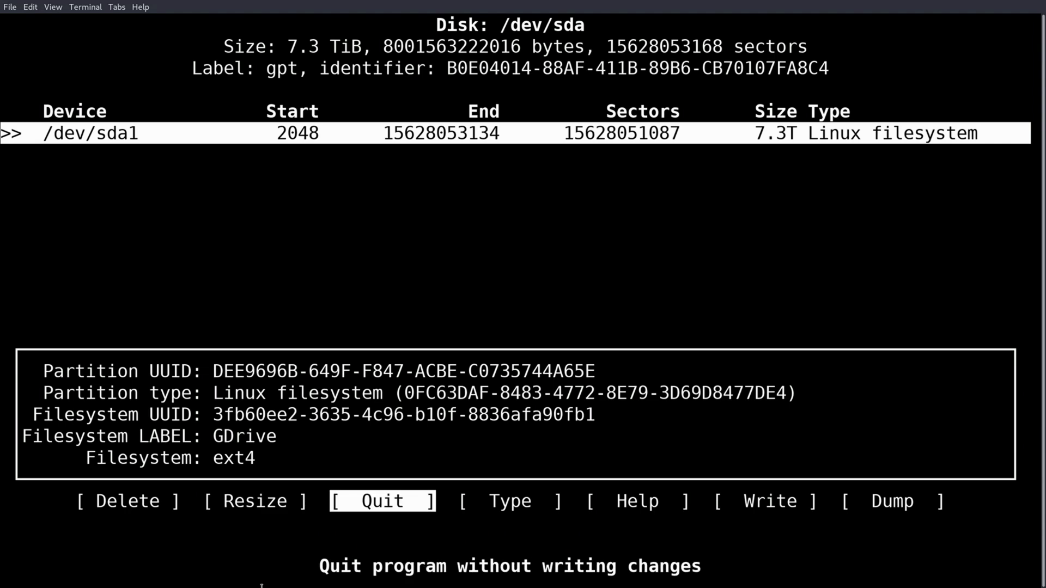
key(Return)
- Re-run lsblk and confirm sda1 now appears as a 7.3T partition under sda
text(lsblk)
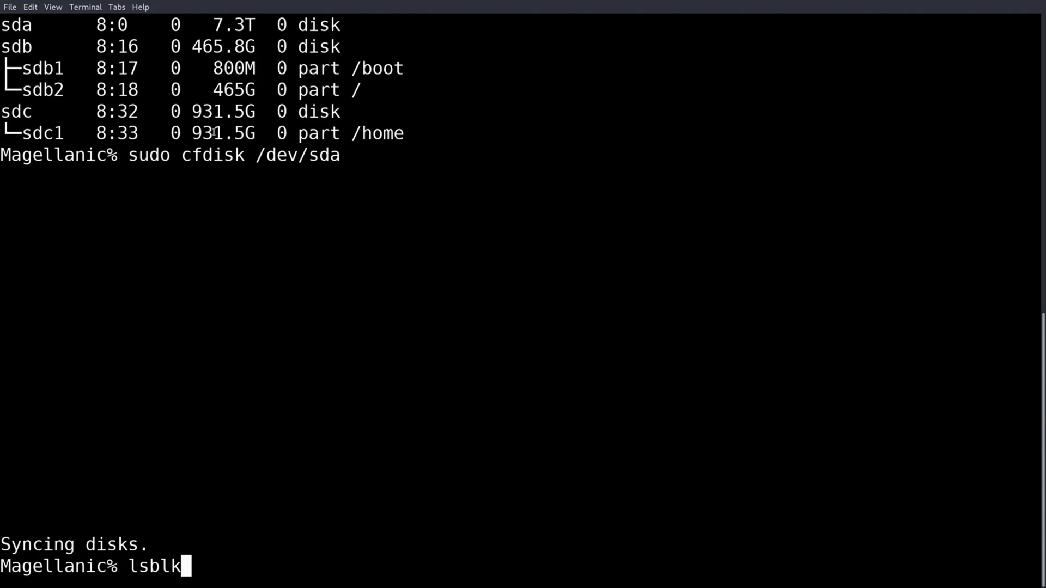
key(Return)
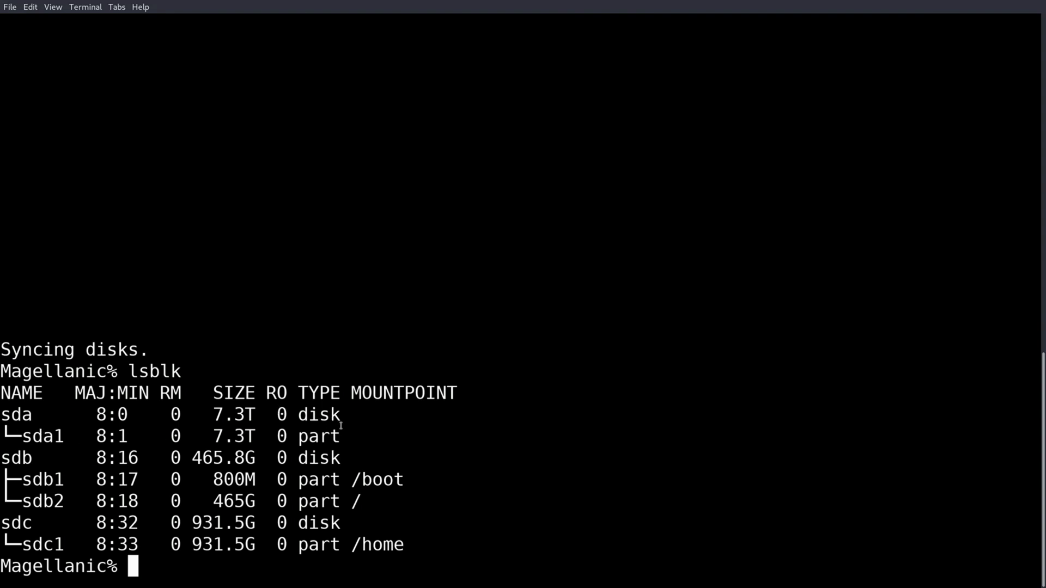
drag(341, 429, 26, 439)
click(92, 473)
- Create the /mnt/GDrive mount-point folder with sudo mkdir, then enter the sda1 mount command
text(sudo mk)
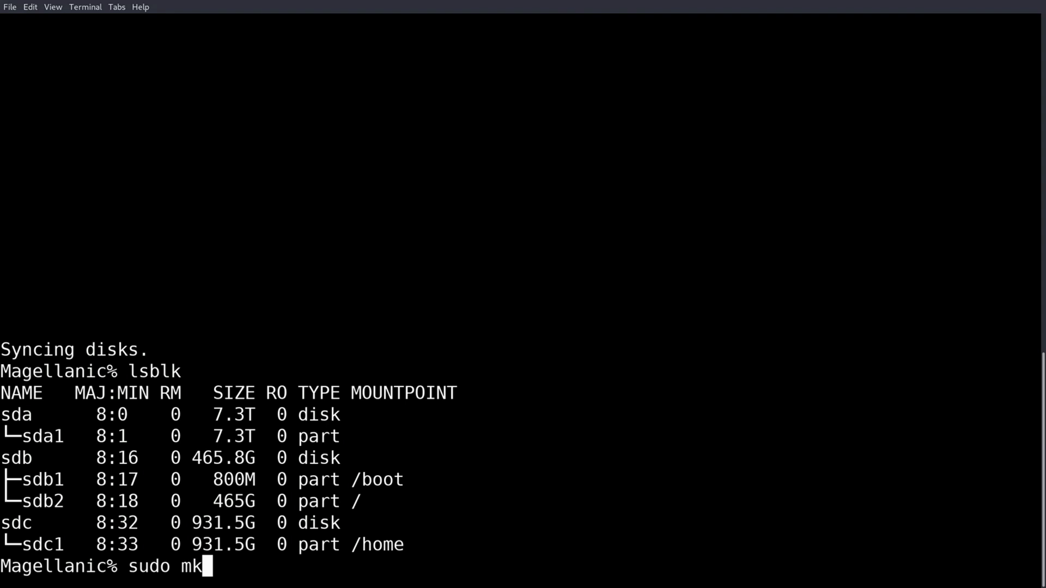
text(dir /m)
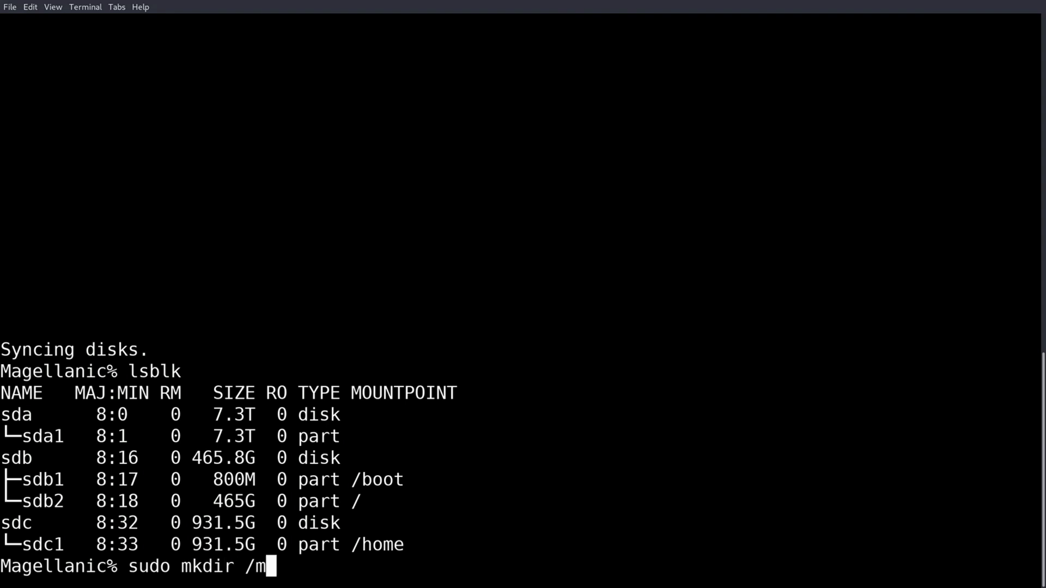
text(nt/)
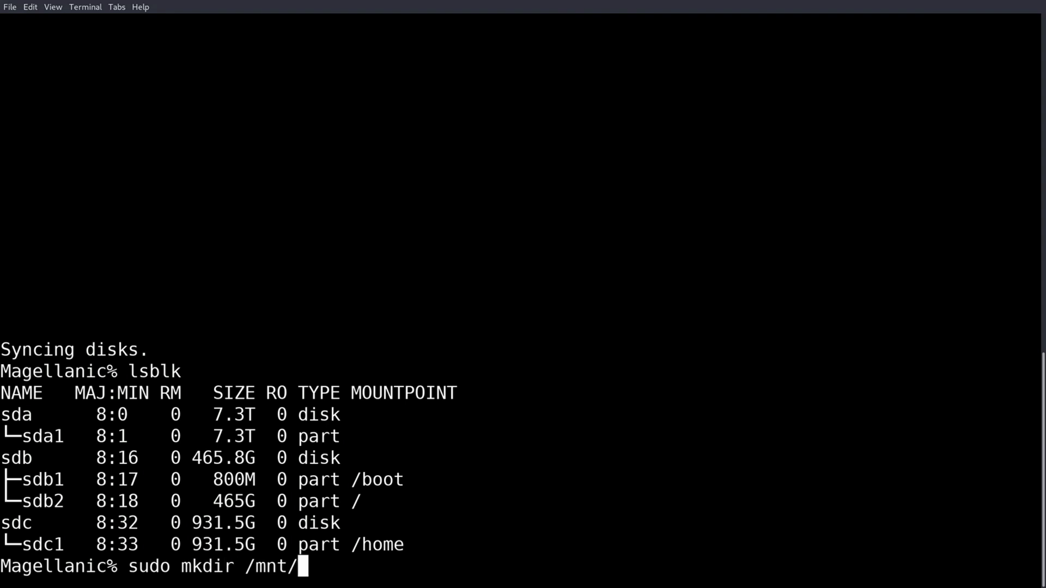
text(GDrive)
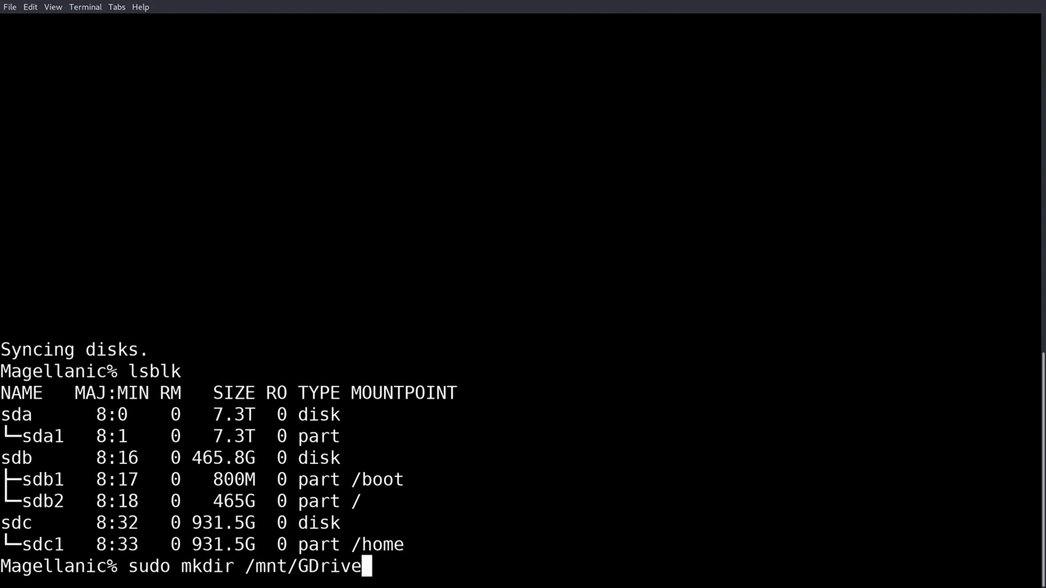
key(Return)
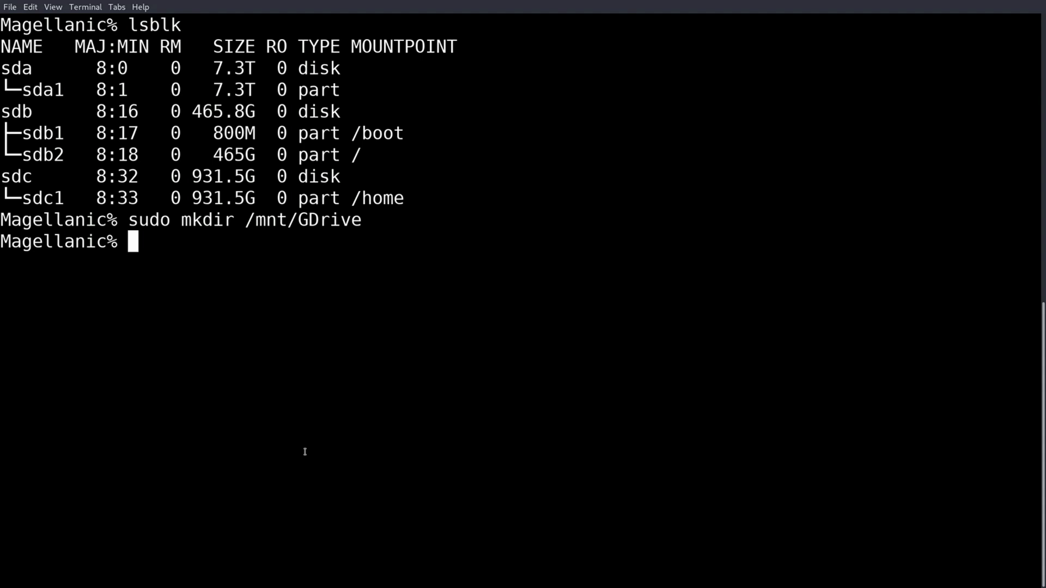
text(sudo )
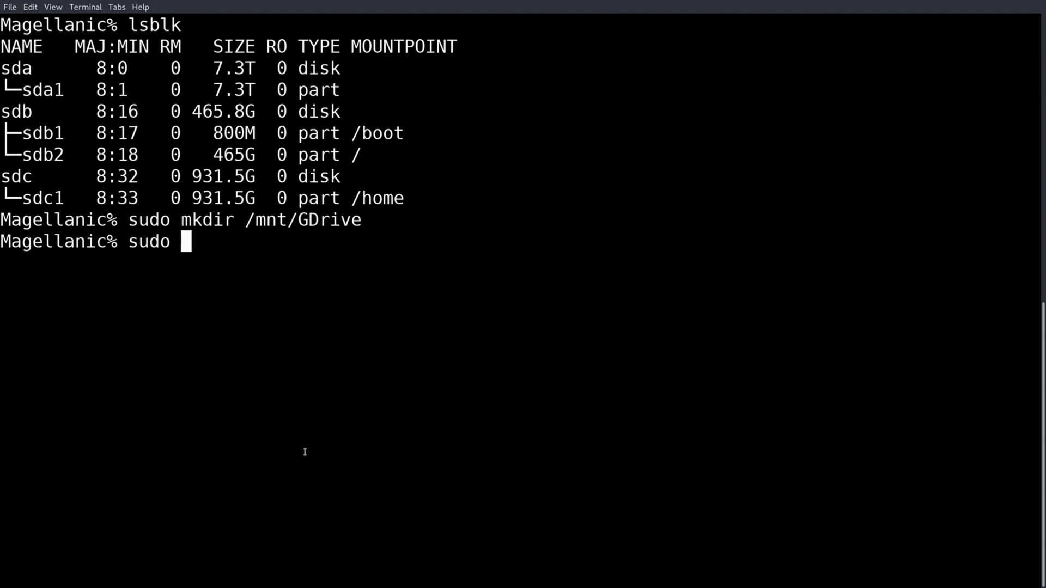
text(mount )
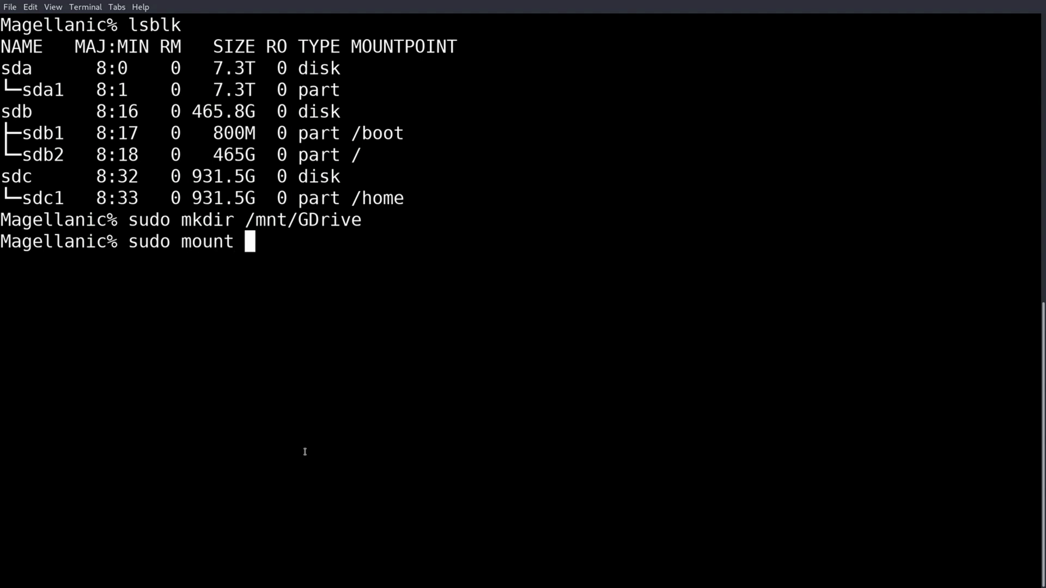
text(/dev/)
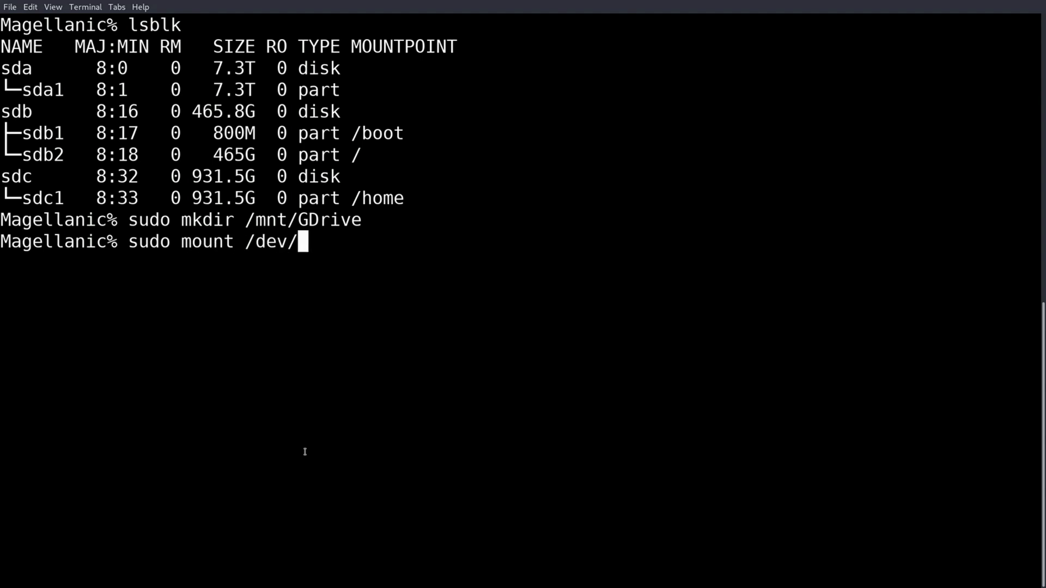
text(sda1 )
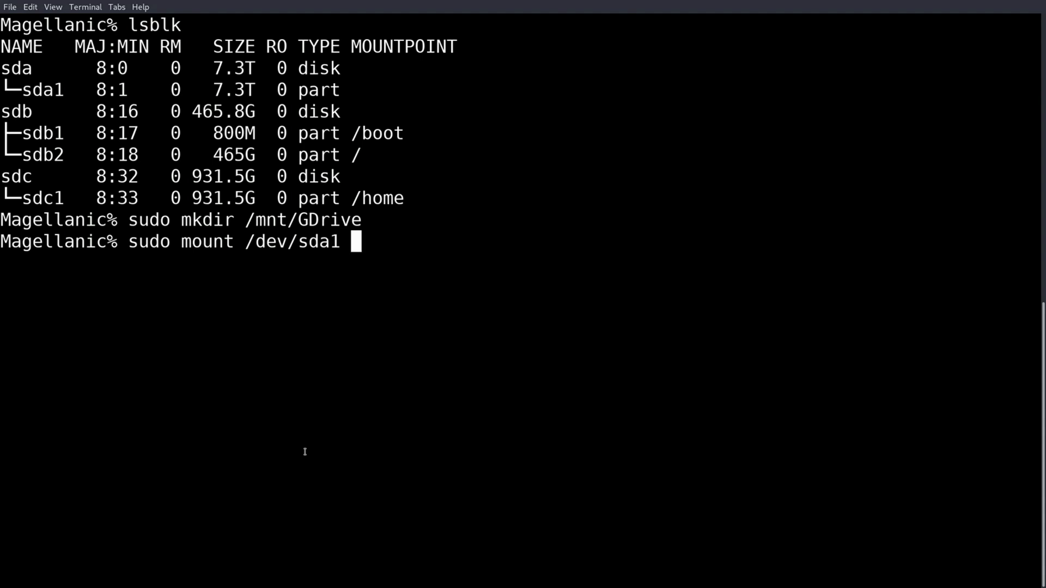
text(/mnt)
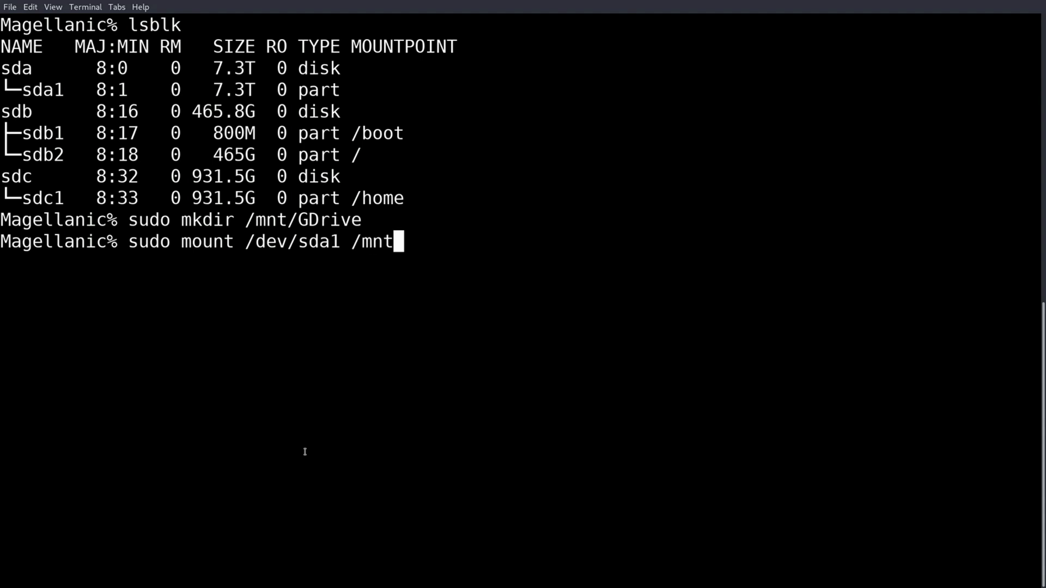
text(/GDrive)
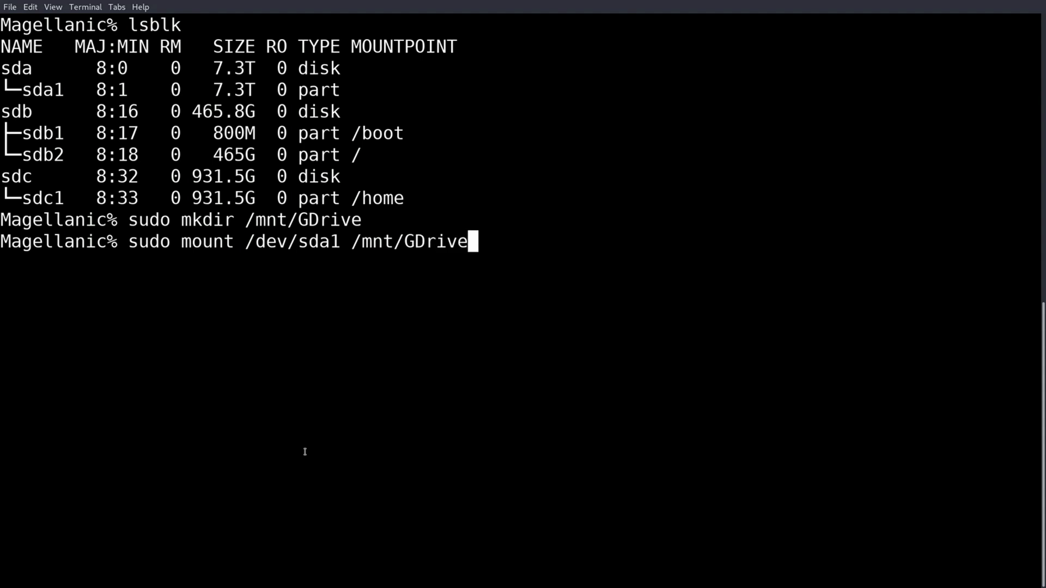
- Run sudo mount /dev/sda1 /mnt/GDrive to attach the 7.3T partition
key(Return)
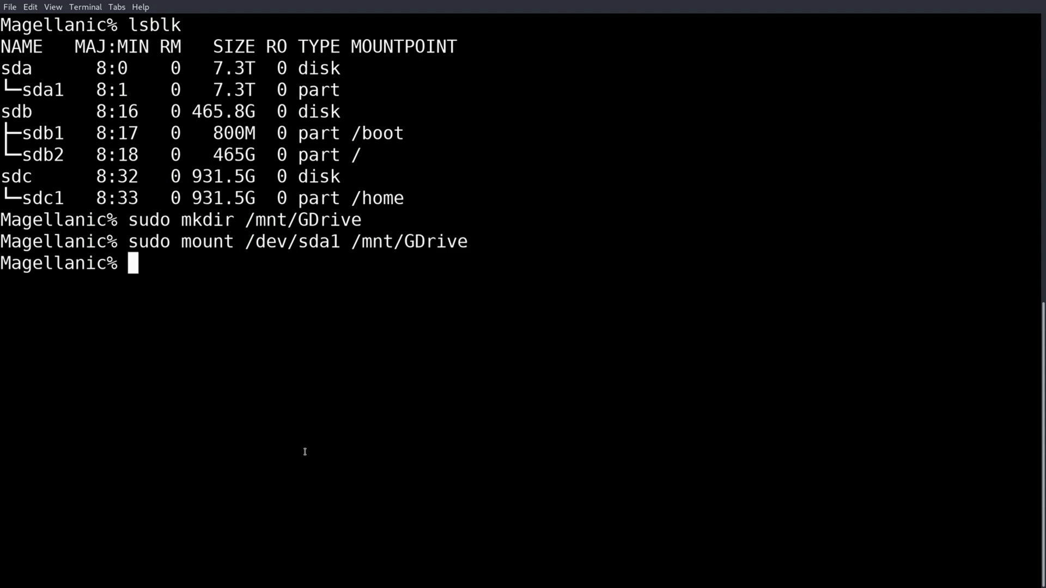
- Check sda1's mount with lsblk, unmount it via sudo umount /dev/sda1, then re-check lsblk
text(lsblk)
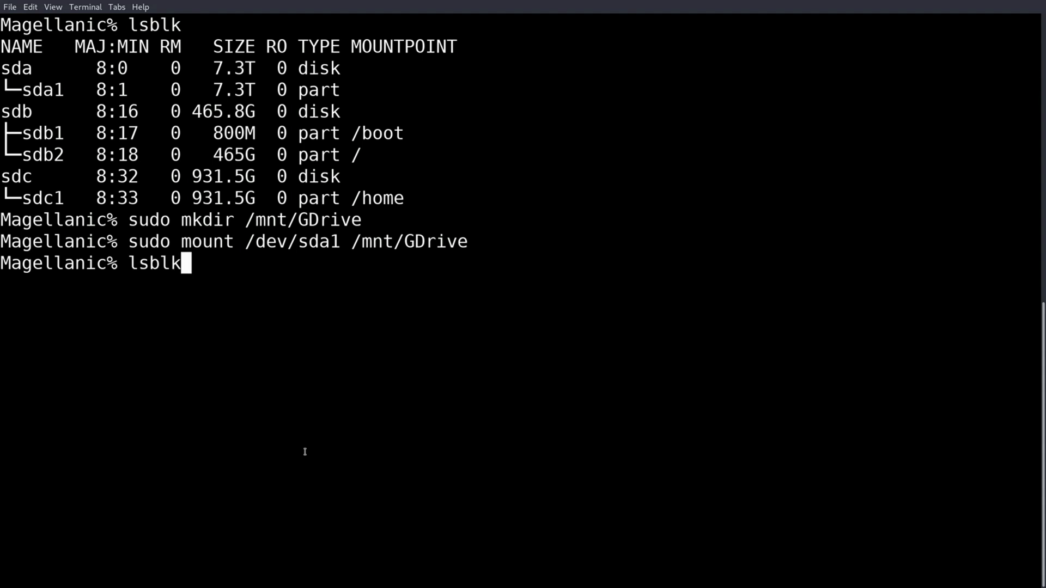
key(Return)
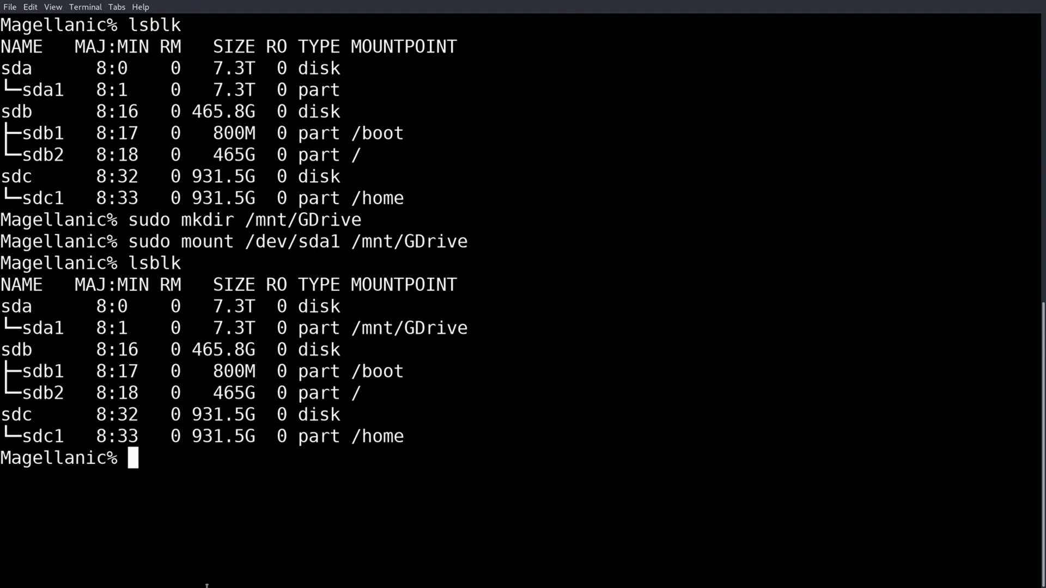
text(u)
key(BackSpace)
text(sy)
key(BackSpace)
text(ud)
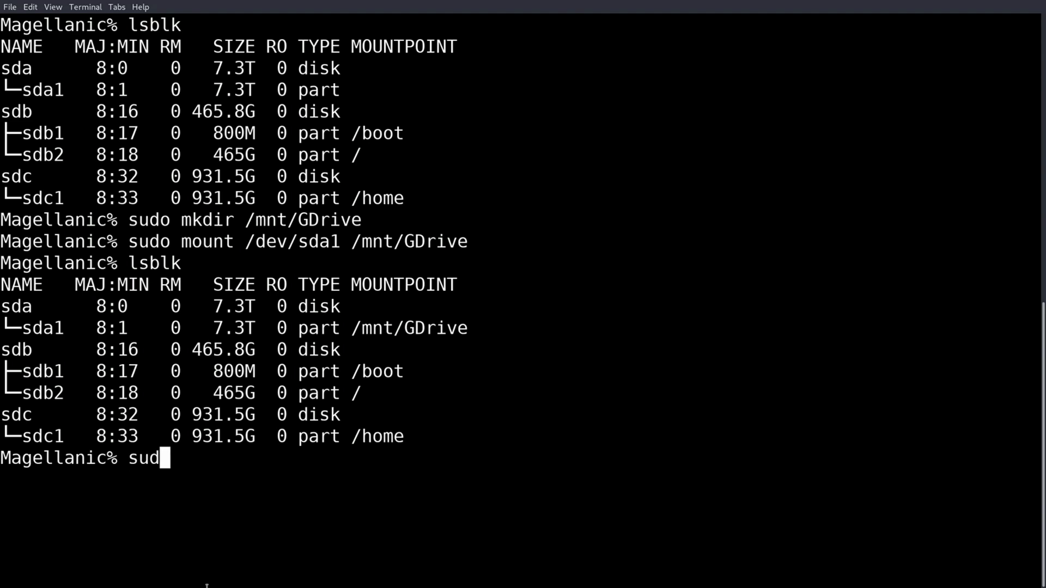
text(o umount )
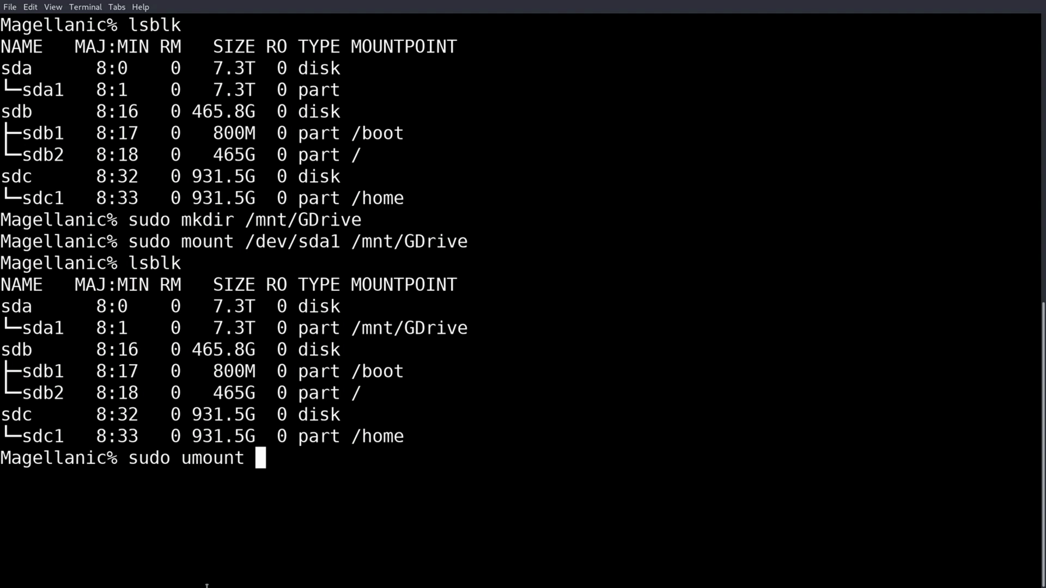
text(/dev/sd)
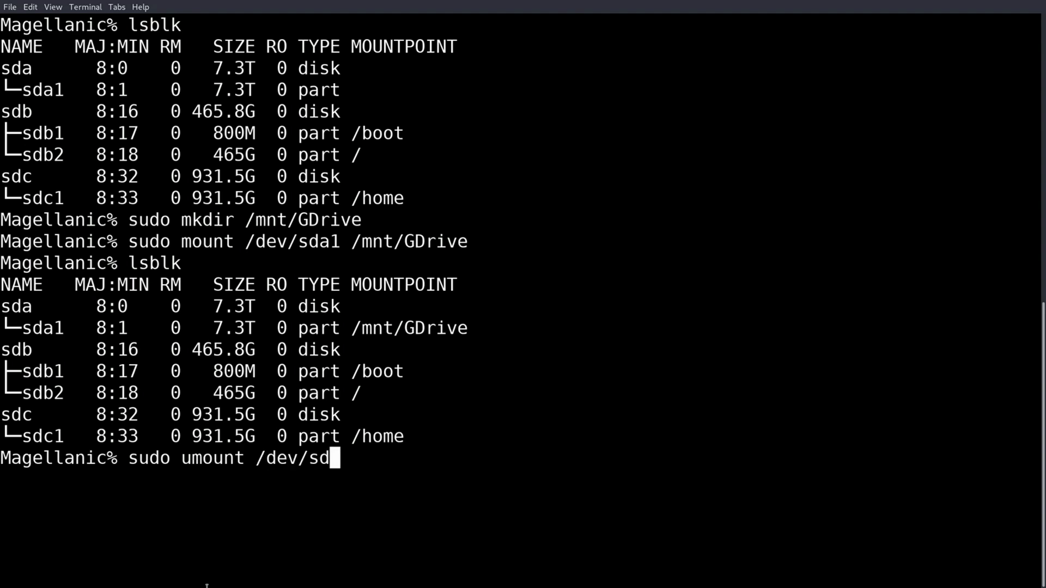
text(a1)
key(Return)
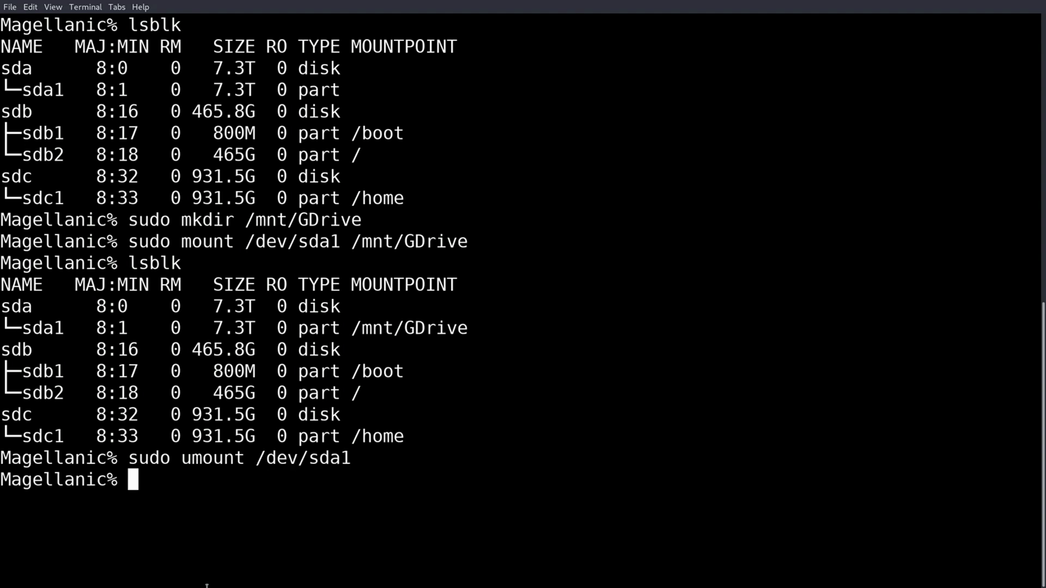
text(ls)
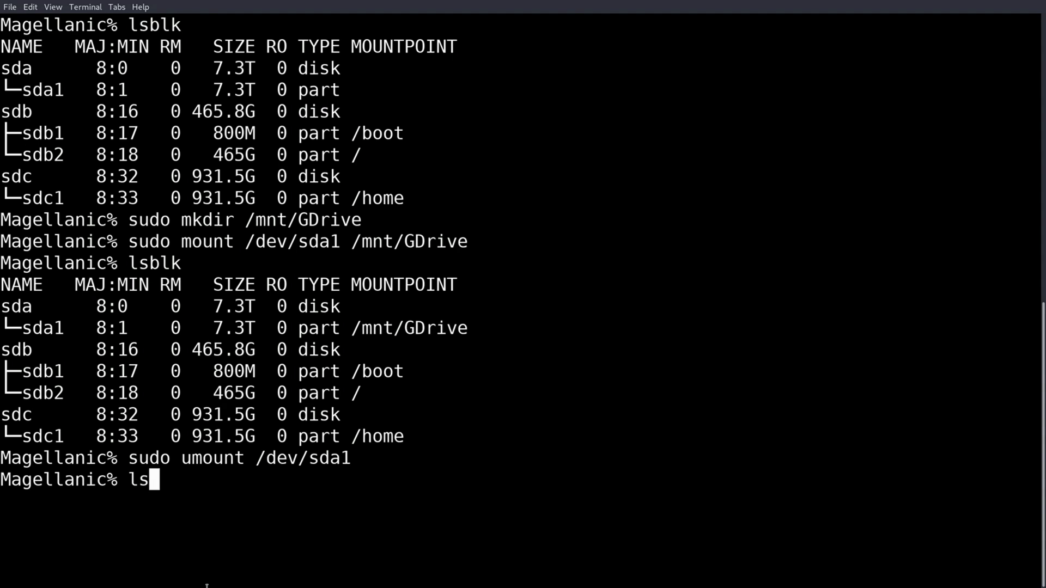
text(blk)
key(Return)
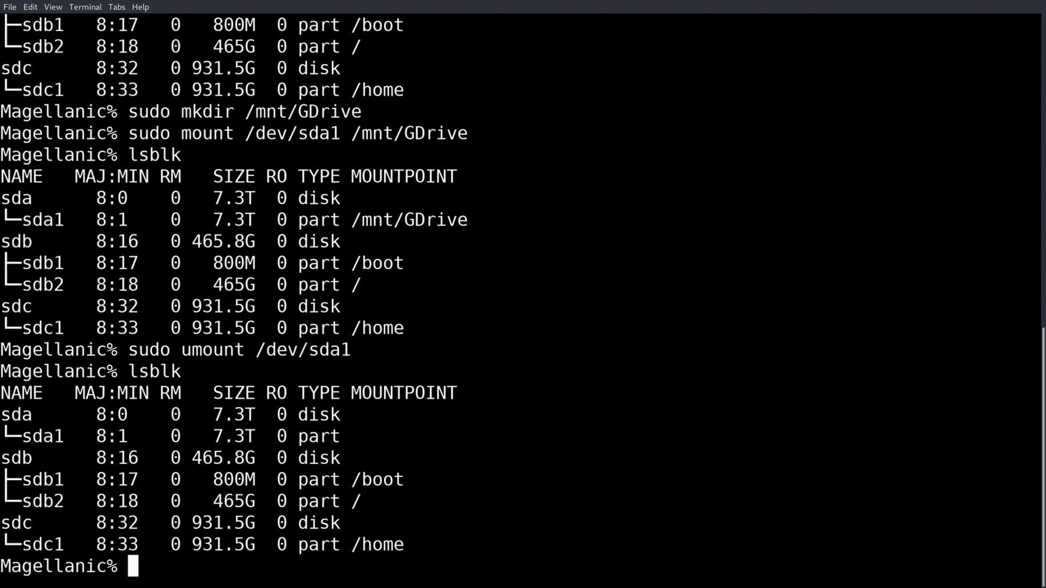
- Run sudo chmod -R ugo+rw /mnt/GDrive so everyone gets read-write access
text(su)
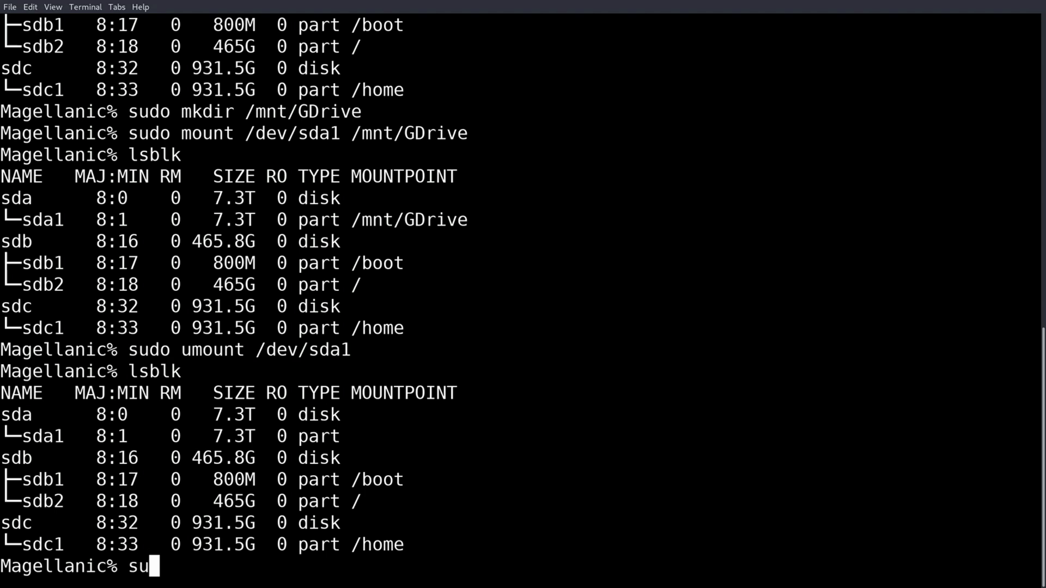
text(do chm)
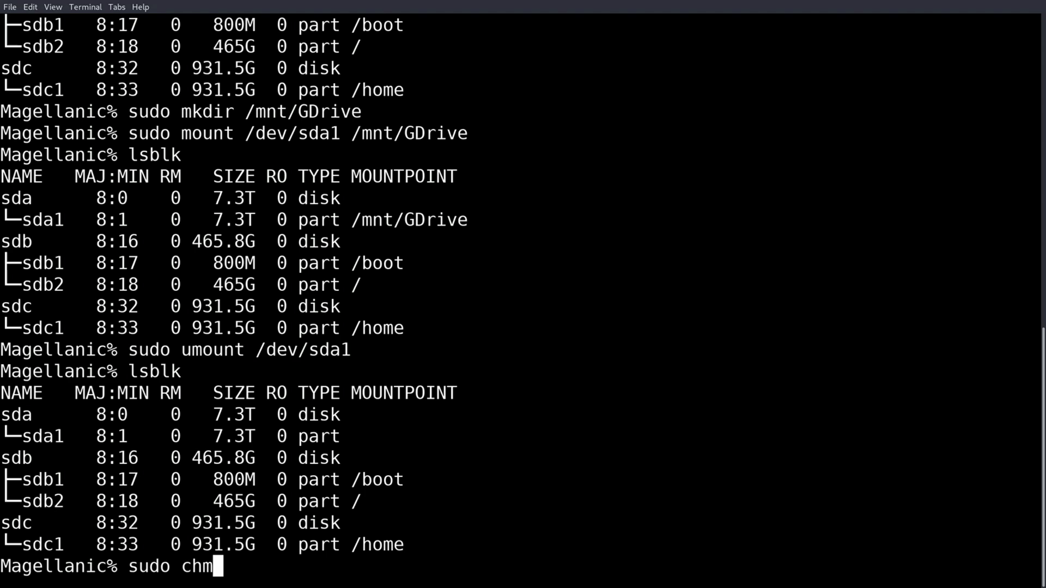
text(od -R)
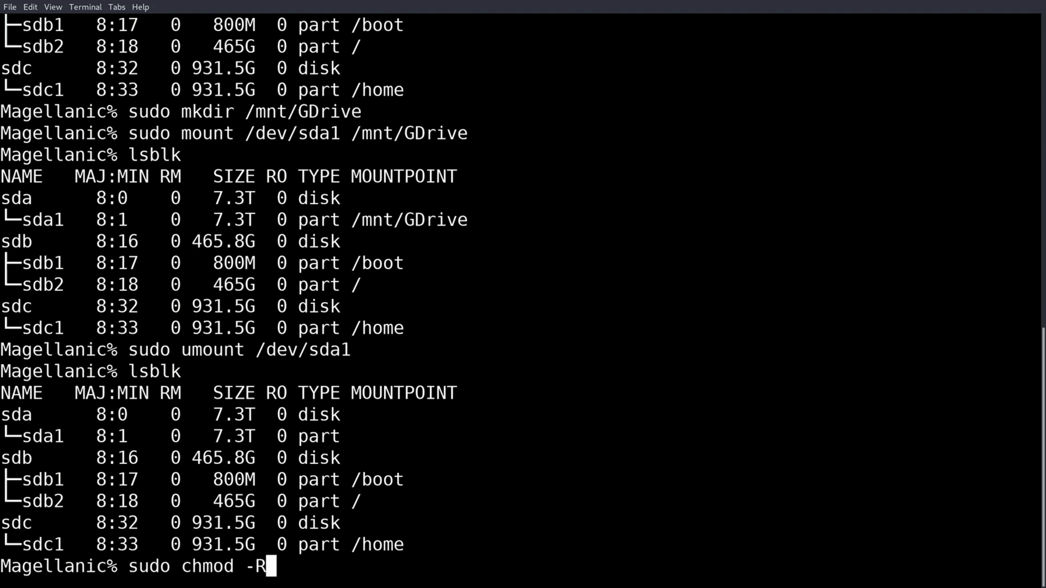
text( ug)
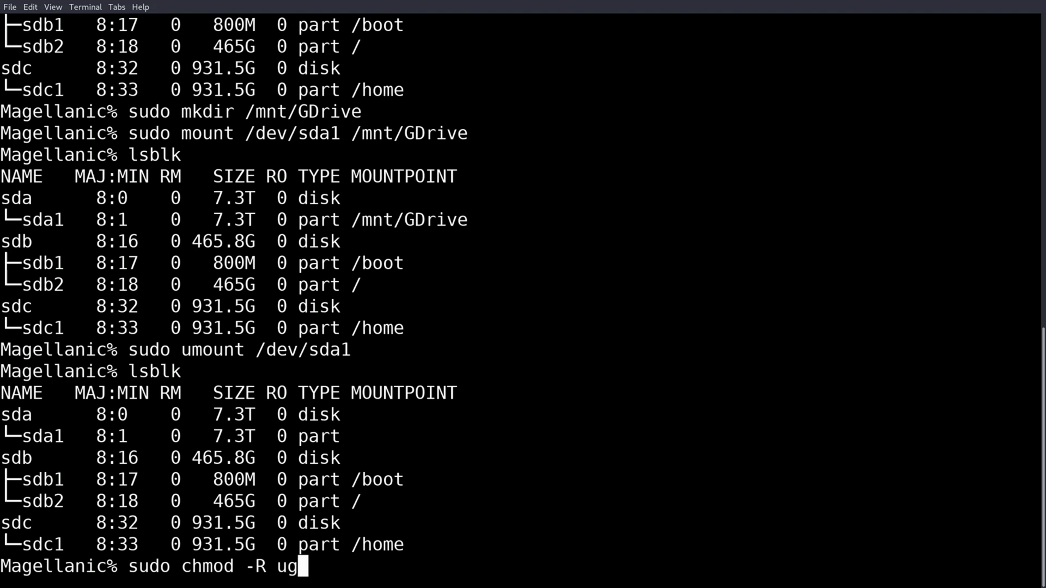
text(o)
text(+)
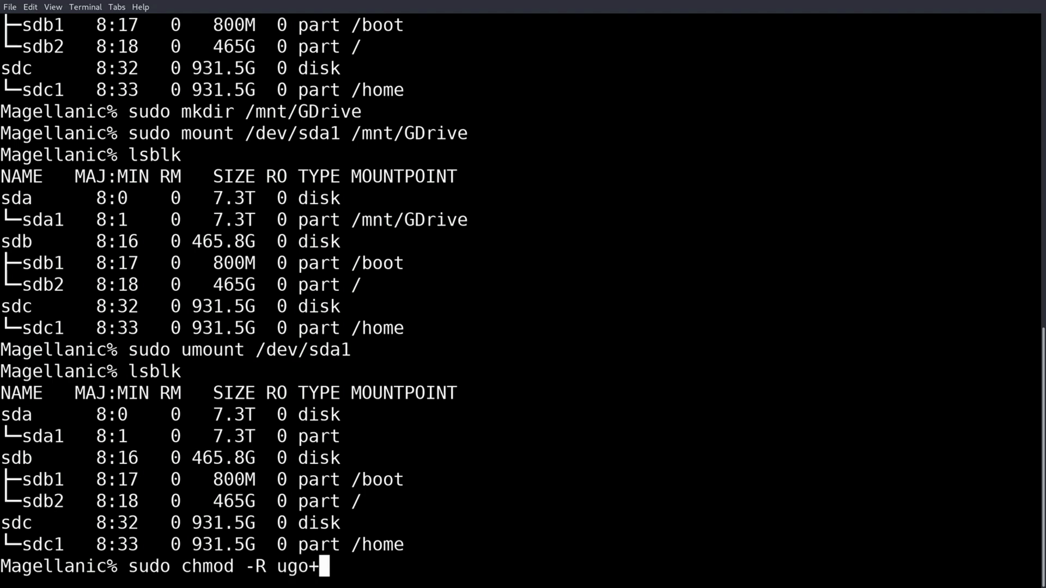
text(rw )
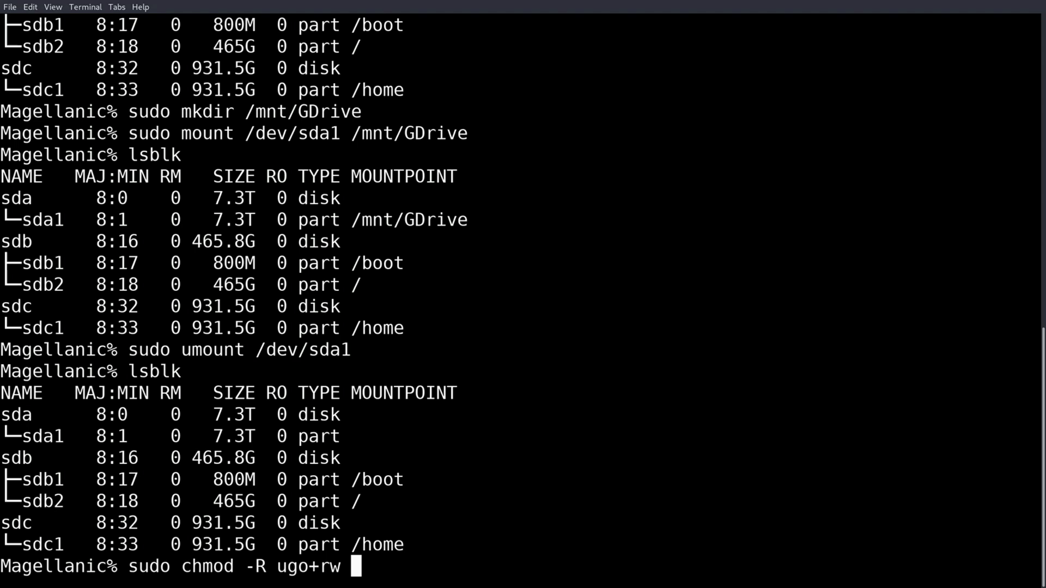
text(/mnt/G)
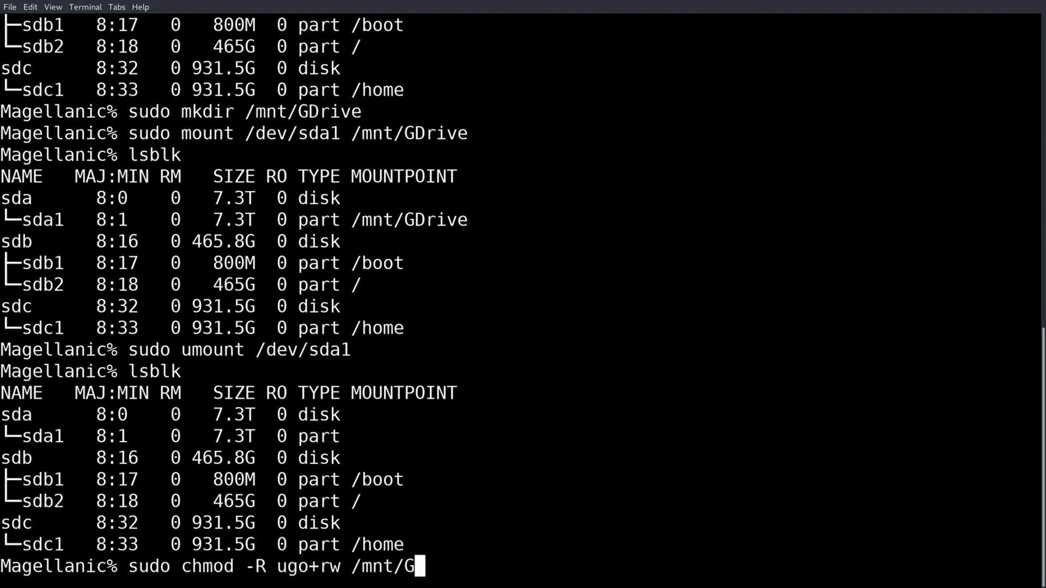
text(Drive)
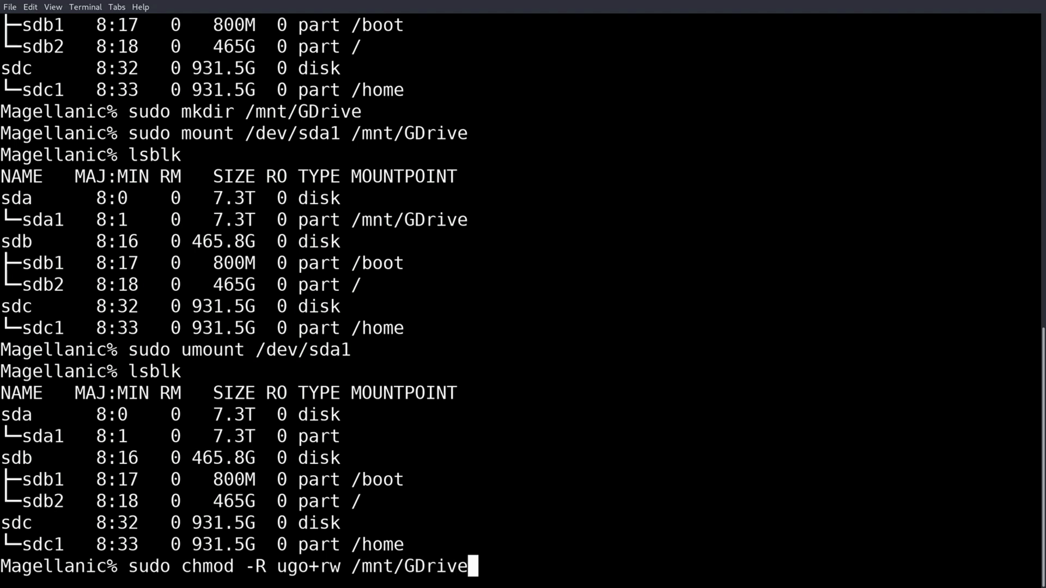
key(Return)
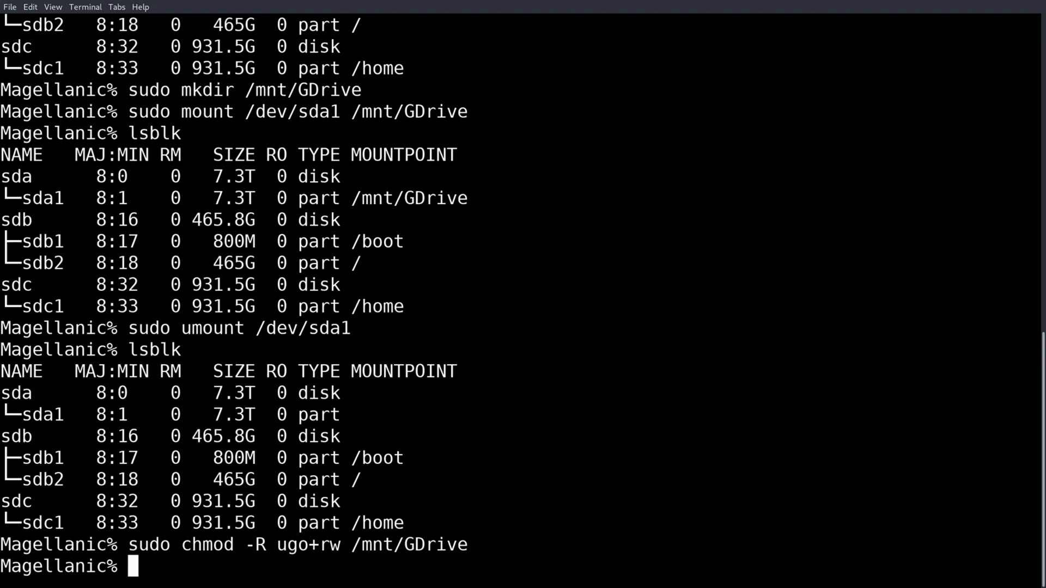
- Look up /dev/sda1's UUID in the disk utility, then close its details window
key(alt+Tab)
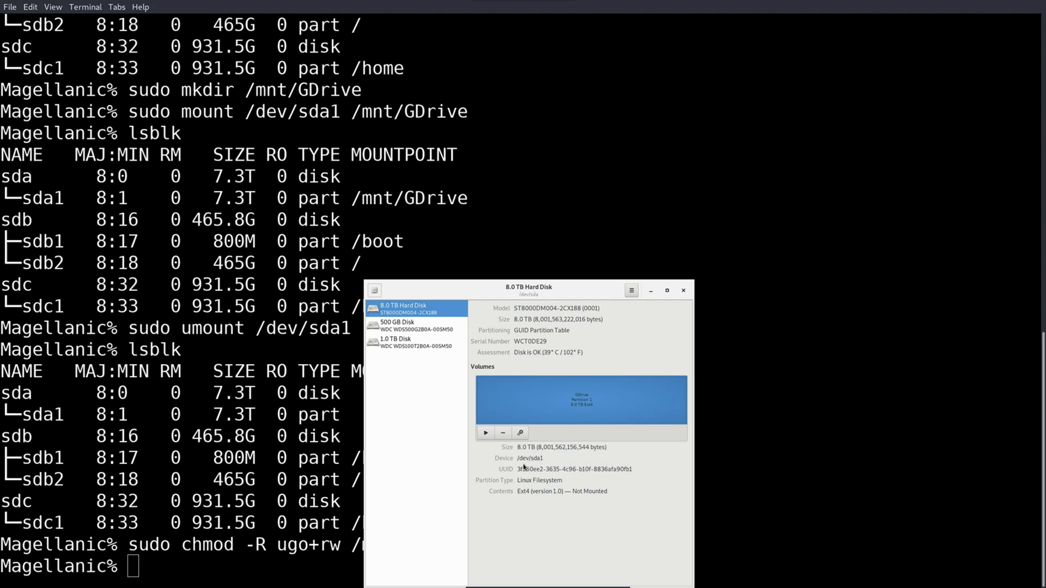
drag(517, 469, 639, 461)
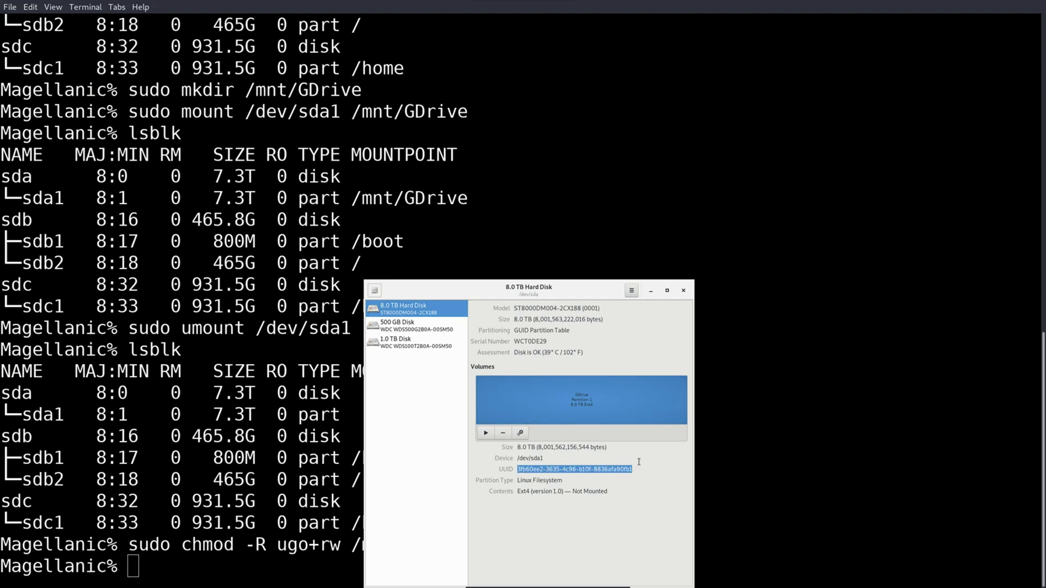
click(684, 290)
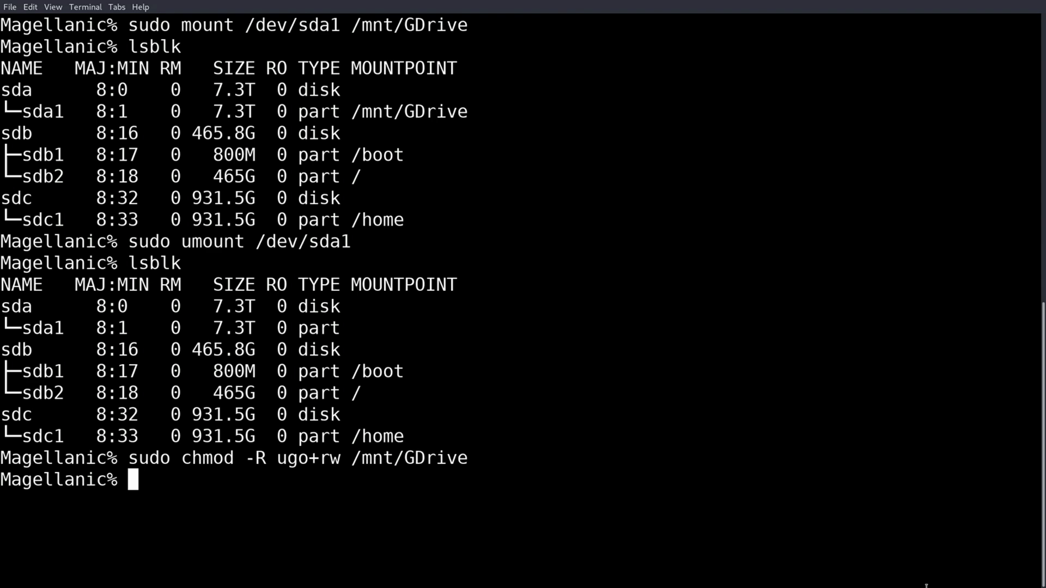
- Copy sda1's UUID from an lsblk -f listing and open /etc/fstab in Pluma via sudo
text(lsb)
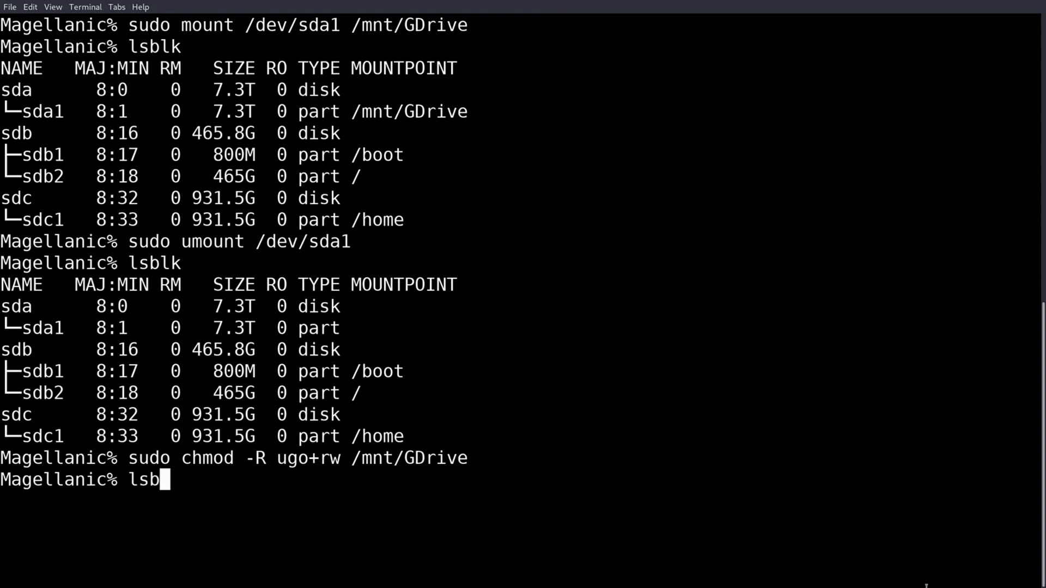
text(lk -f)
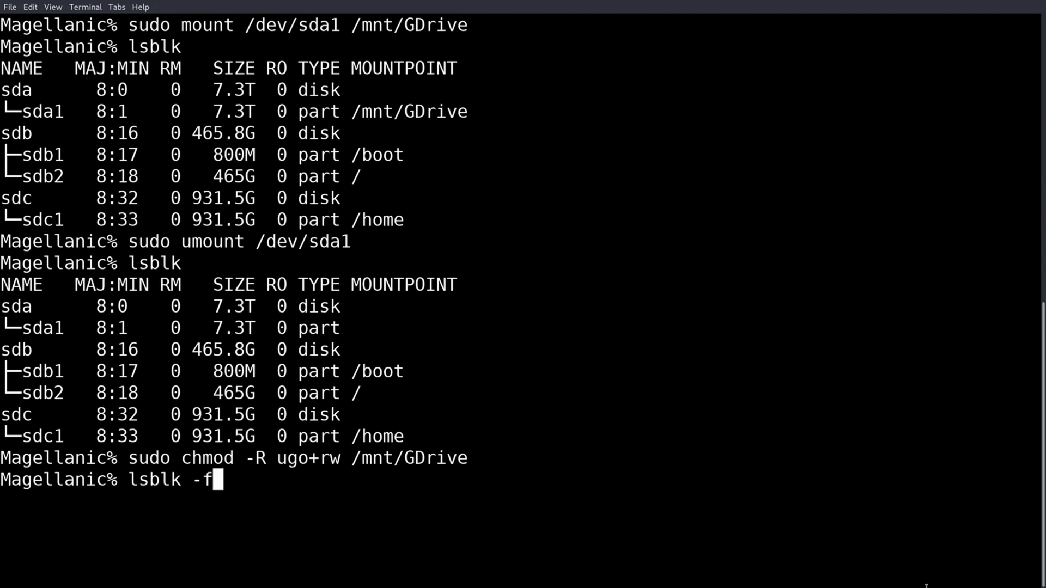
key(Return)
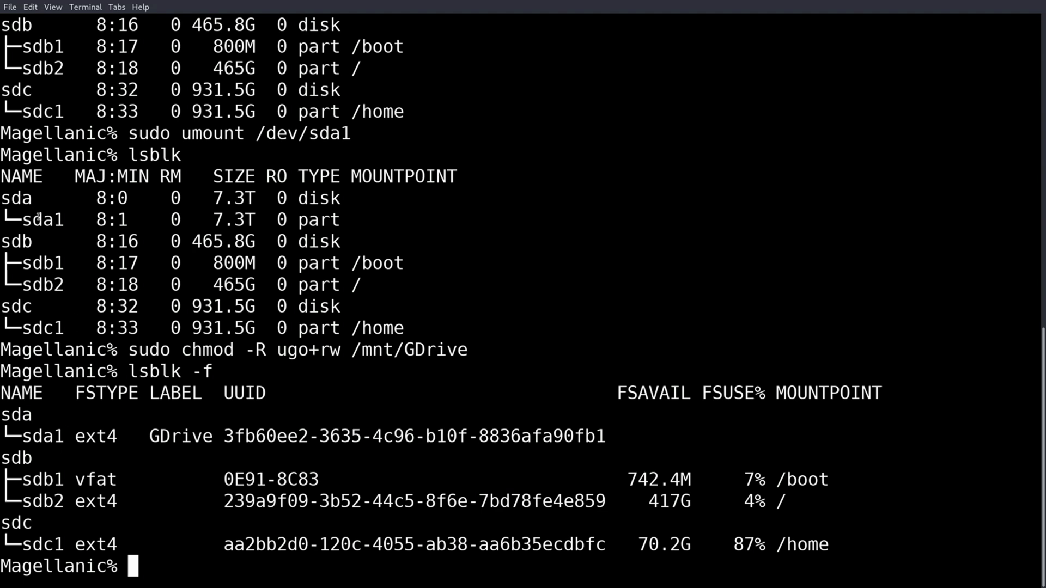
drag(224, 436, 606, 439)
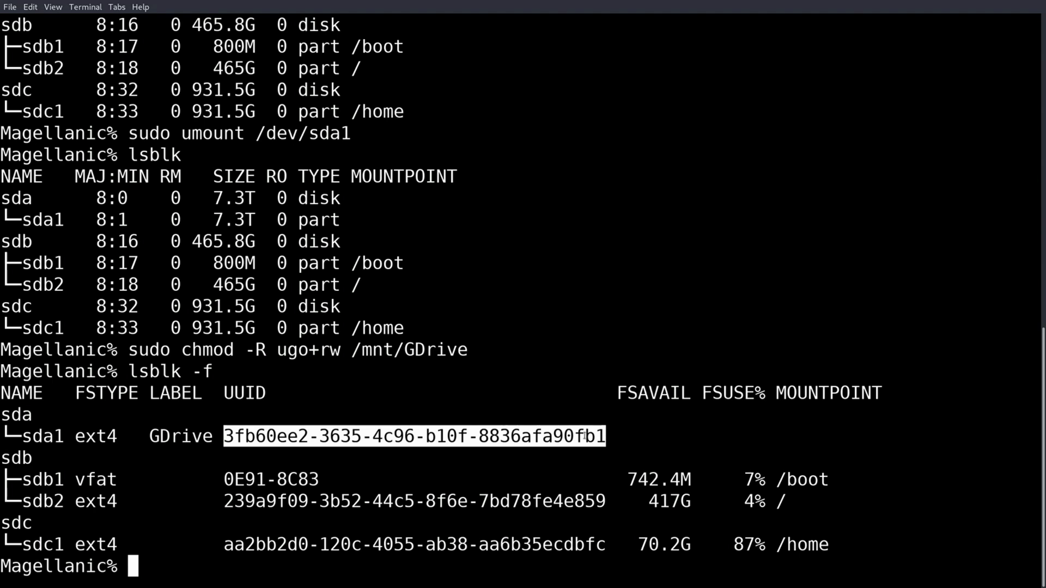
right_click(587, 438)
click(606, 471)
text(sudo)
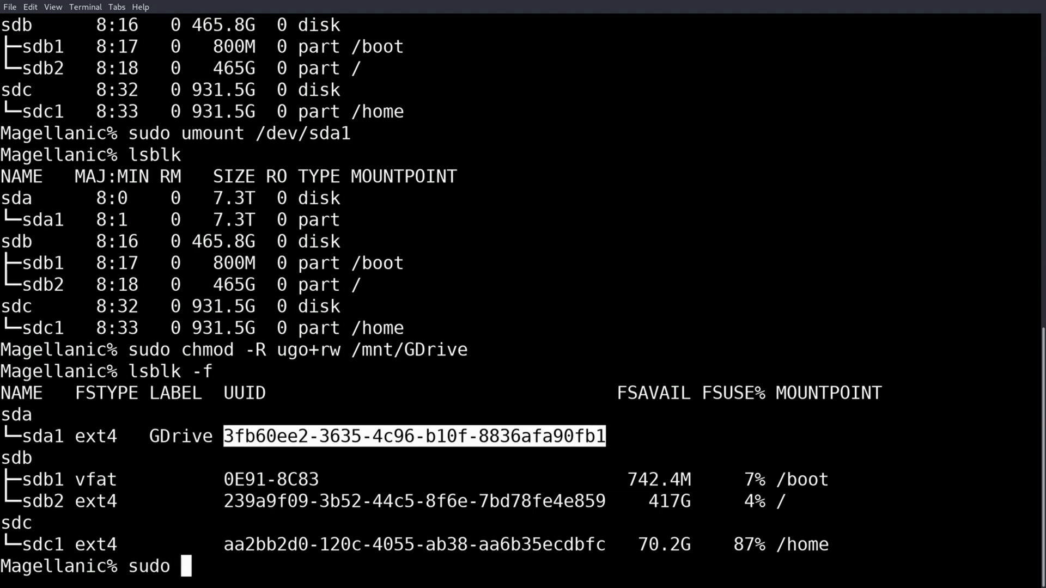
text( plum)
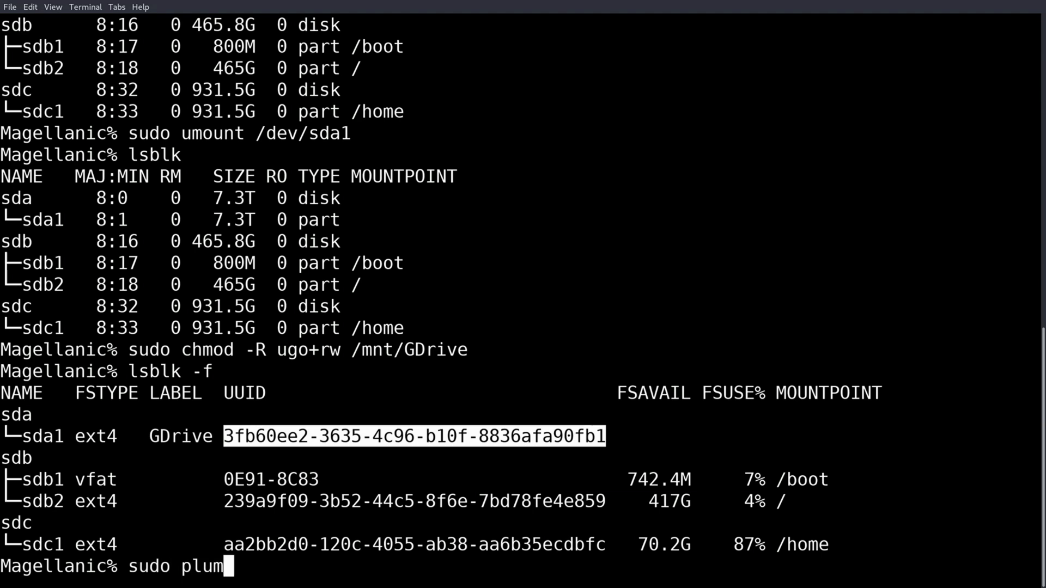
text(a /)
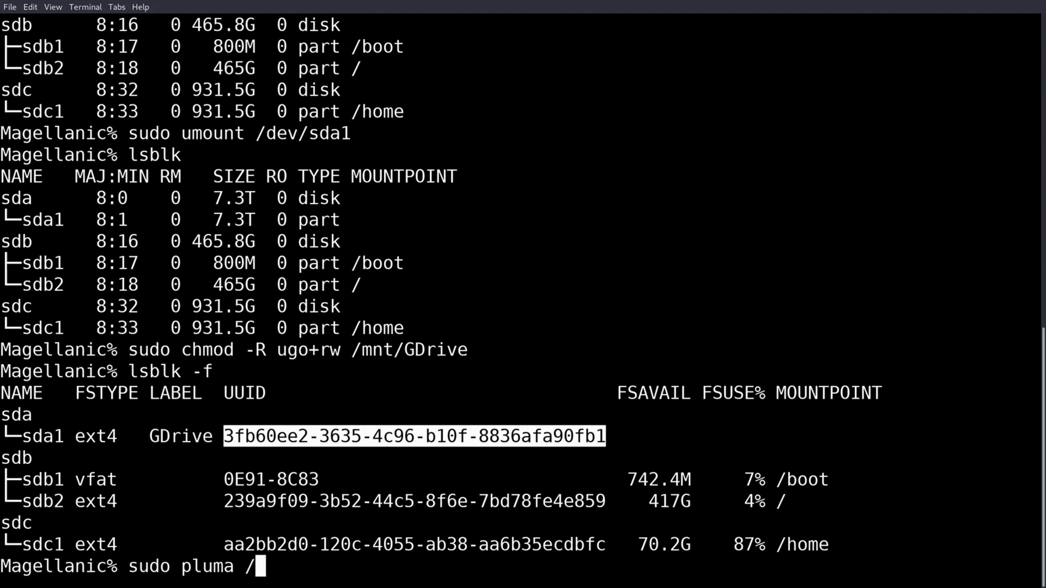
text(etc/)
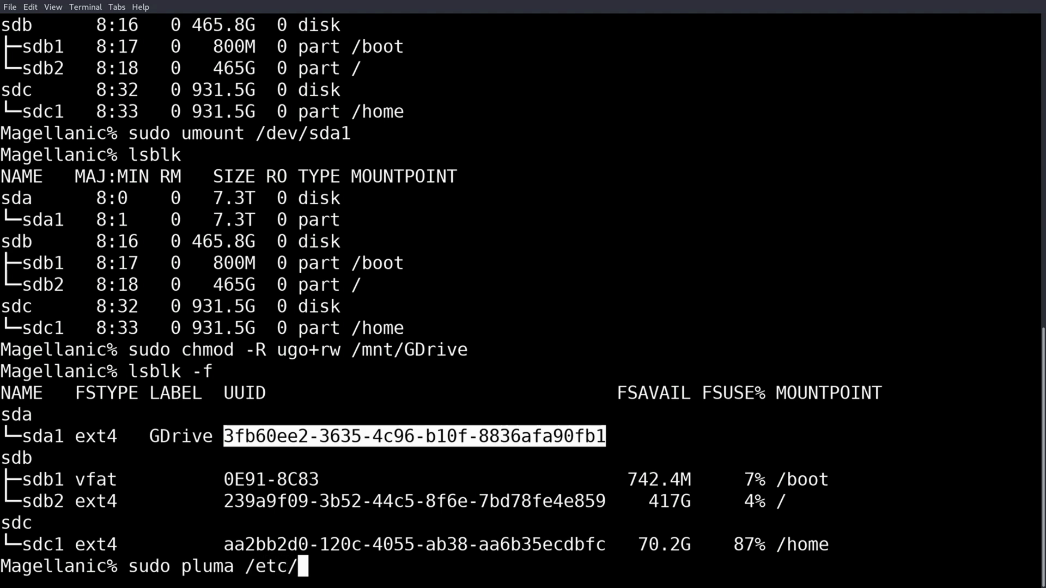
text(fstab)
key(Return)
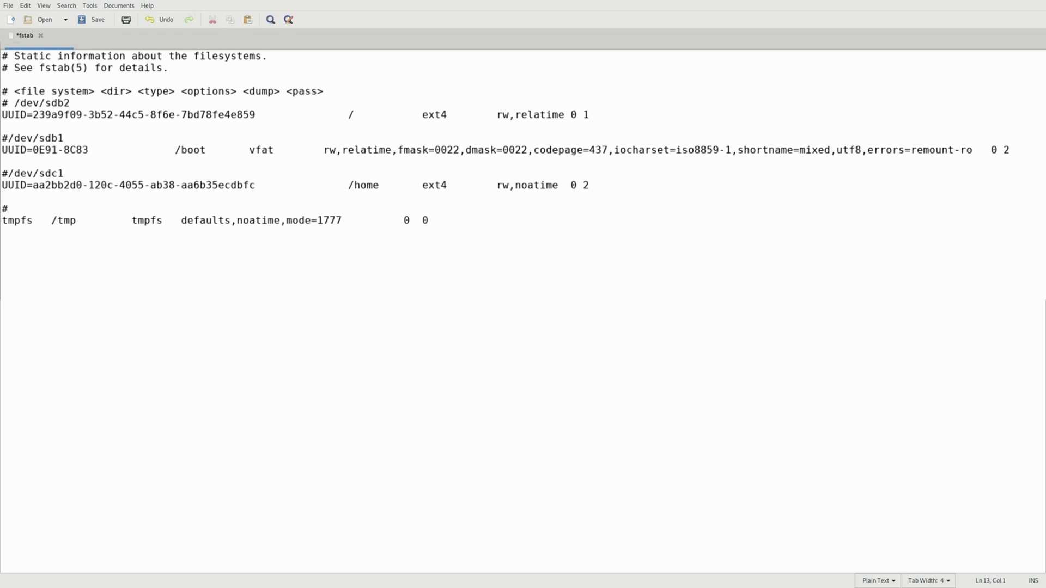
- Insert a '#/dev/sda1' comment line above tmpfs, then a 'UUID=' line with the pasted UUID
key(Return)
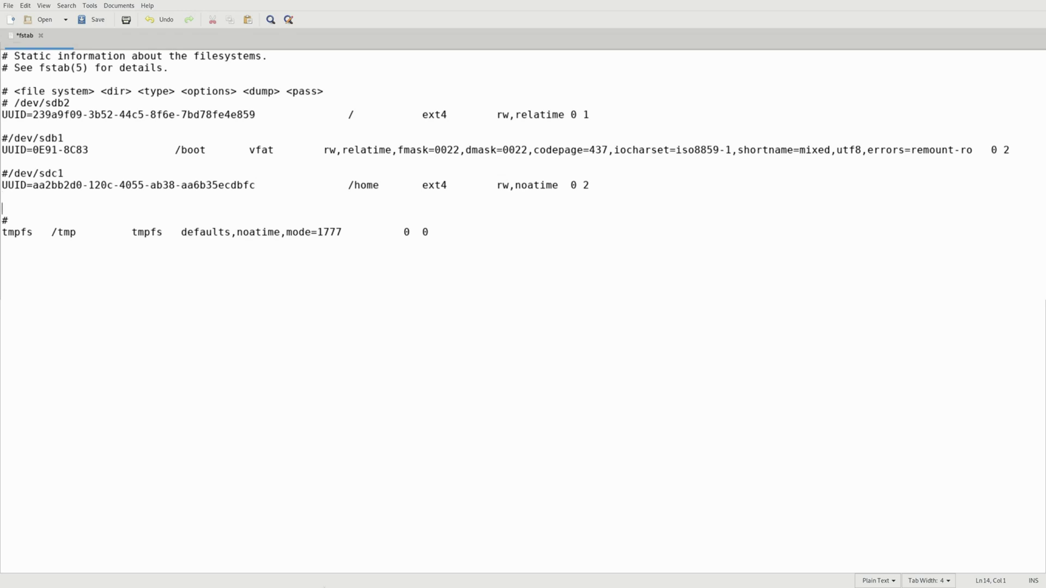
text(#)
text(/dev/sda1)
key(Return)
key(Return)
key(Up)
text(UUID)
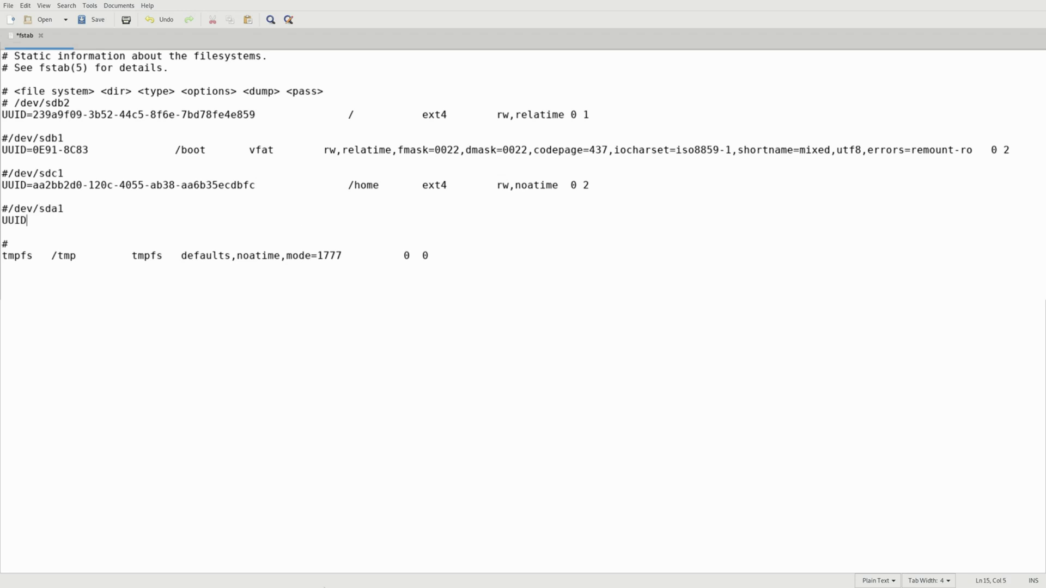
text(=)
key(ctrl+v)
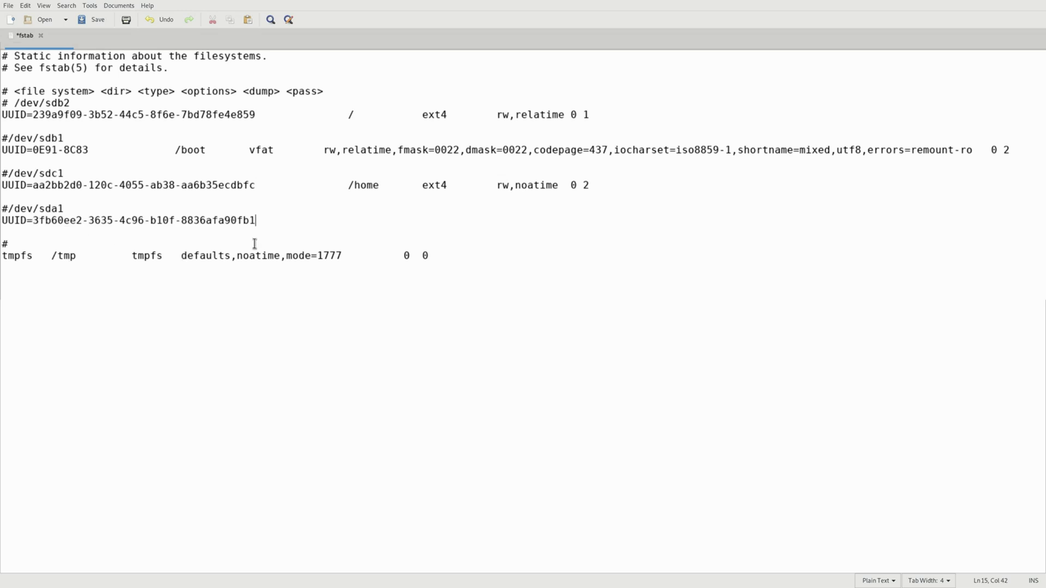
- Append tab-separated fields /mnt/GDrive, ext4 and defaults,realtime after the sda1 UUID
key(Tab)
text(/mnt/GDrive)
key(Tab)
text(ext4)
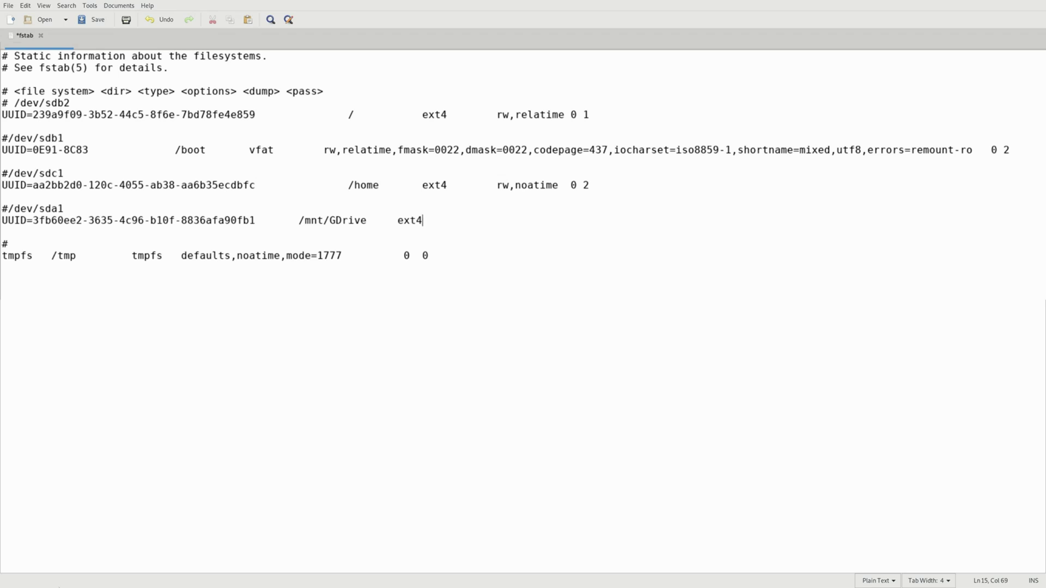
key(Tab)
key(Tab)
text(defaults,)
text(realtime)
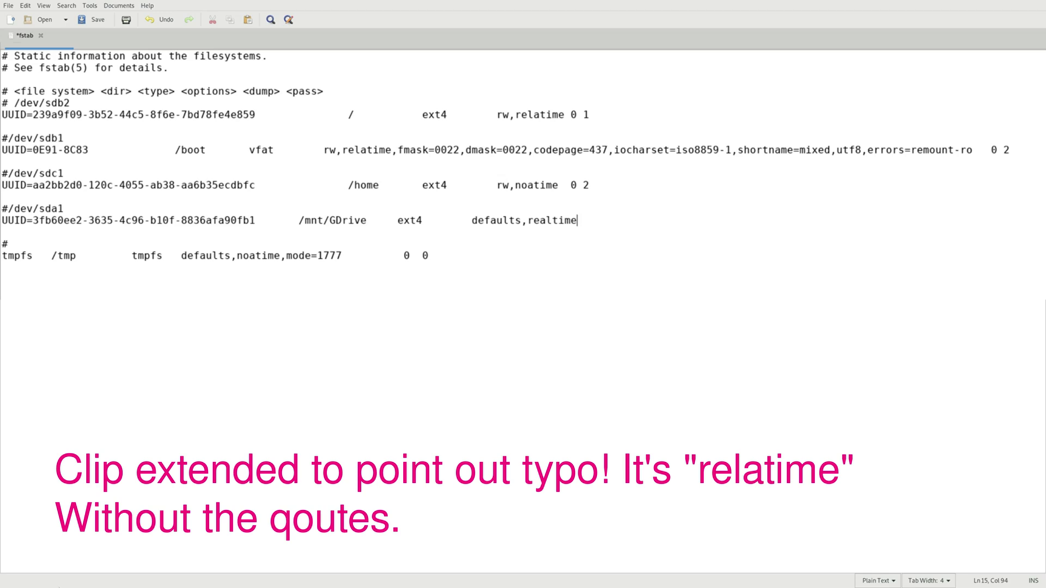
- End the sda1 line with dump and pass fields 0 0, then save /etc/fstab
key(Tab)
text(0)
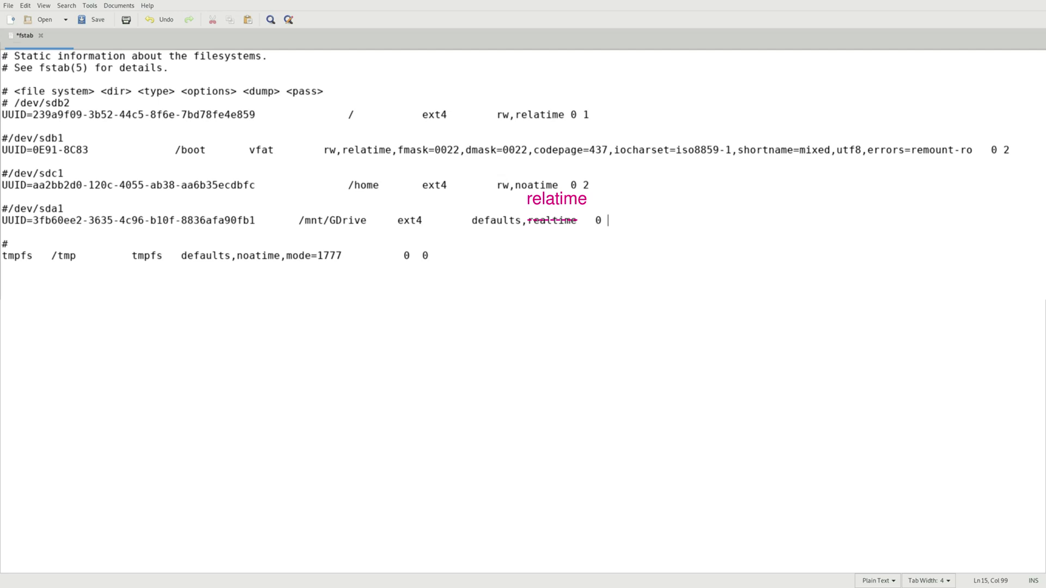
text(0)
key(BackSpace)
text(2)
key(BackSpace)
text(0)
key(ctrl+s)
- Close the Pluma editor and restart the computer with sudo reboot
key(ctrl+q)
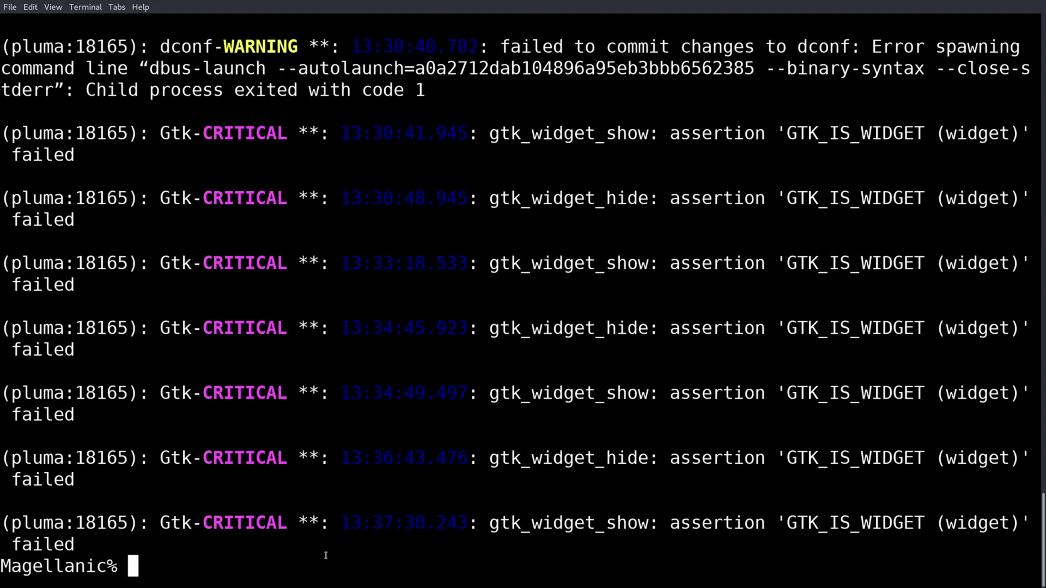
text(sudo reboot)
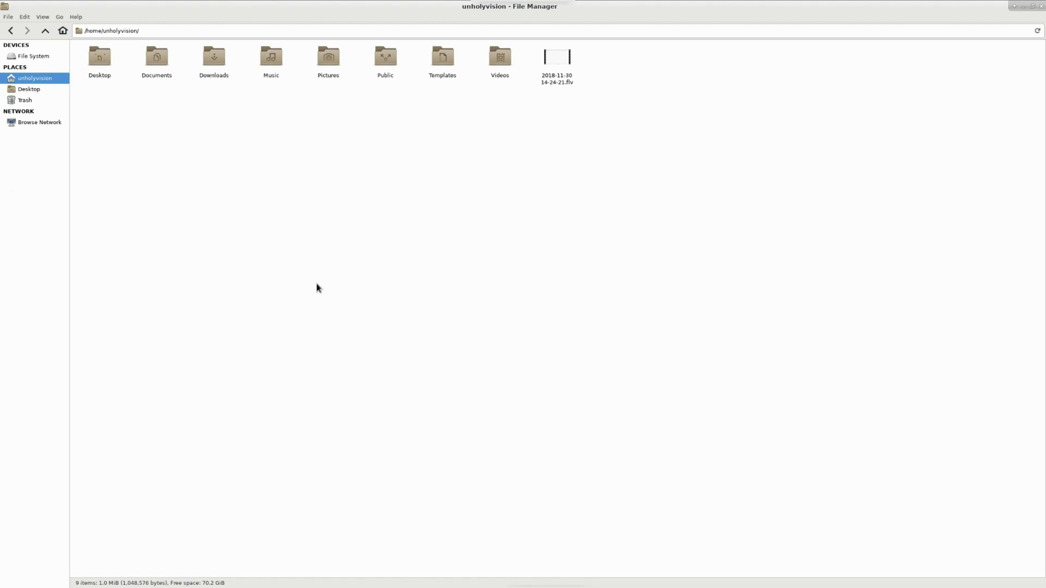
- Go to /mnt and add the GDrive folder to the Places sidebar as a bookmark
triple_click(181, 32)
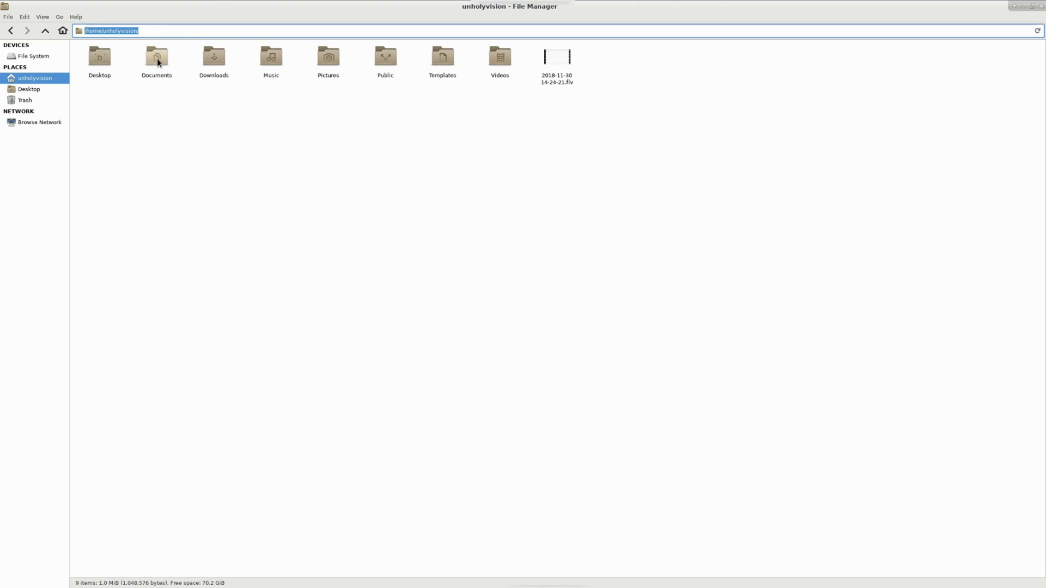
text(/mnt)
key(Return)
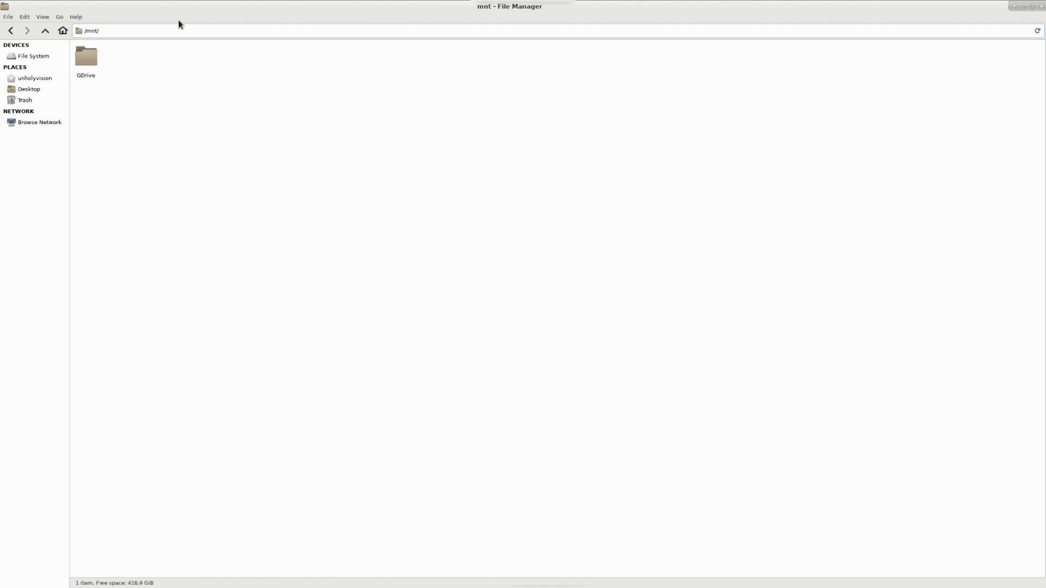
drag(86, 59, 26, 110)
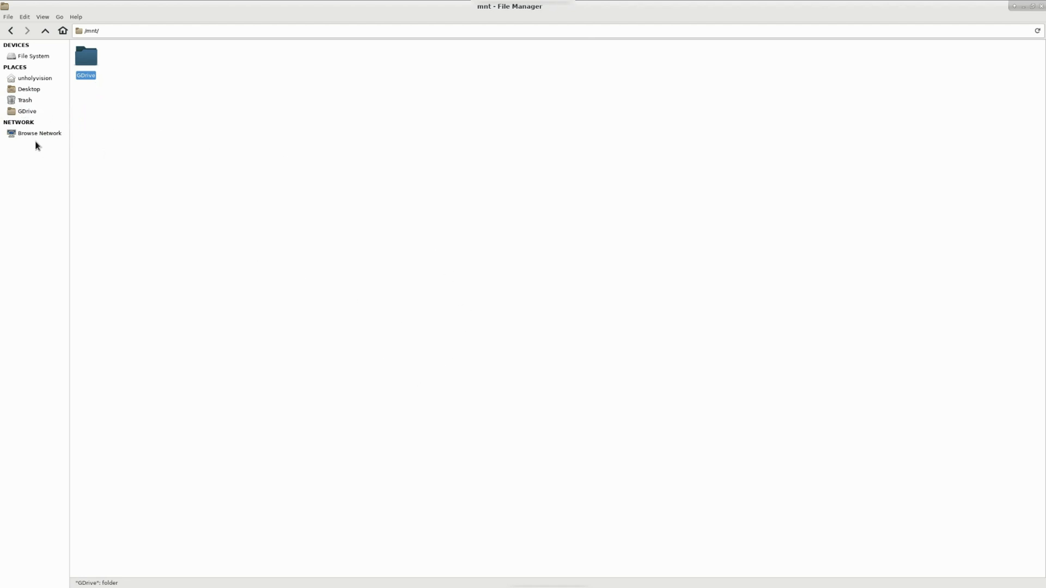
- Open the new GDrive bookmark to view the empty drive with 6.9 TiB free
click(20, 113)
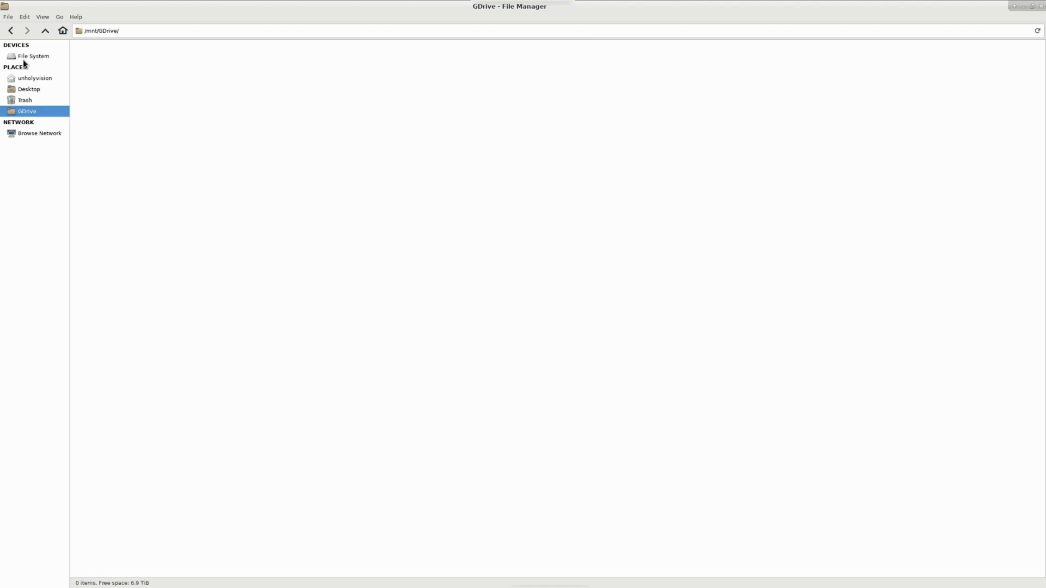
click(23, 59)
click(26, 111)
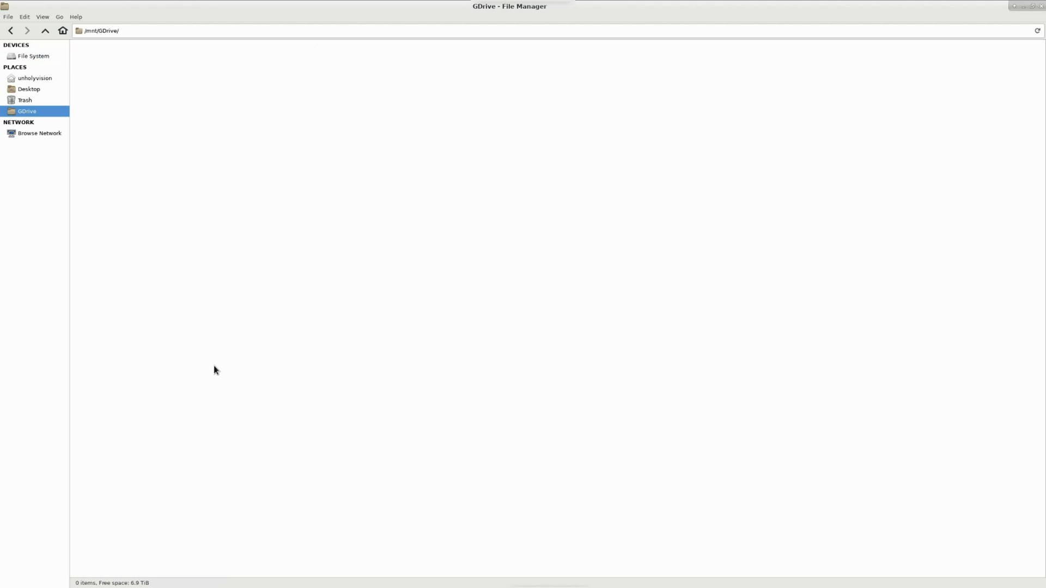